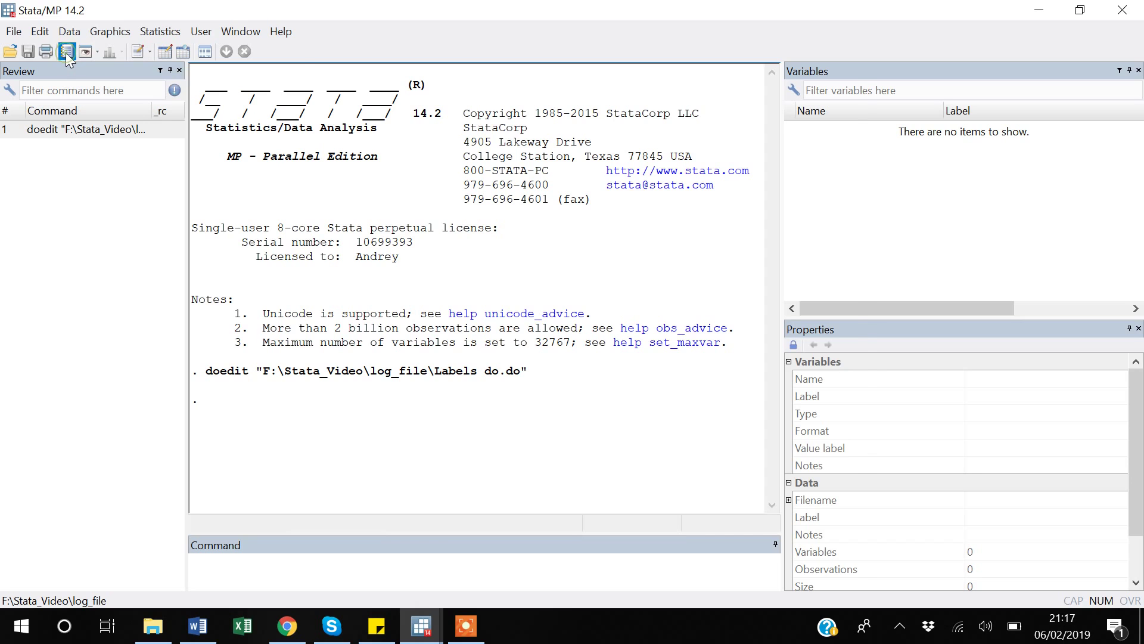
Step: Start a session log named Report1, type Log (*.log), in Stata_Video\log_file
click(65, 53)
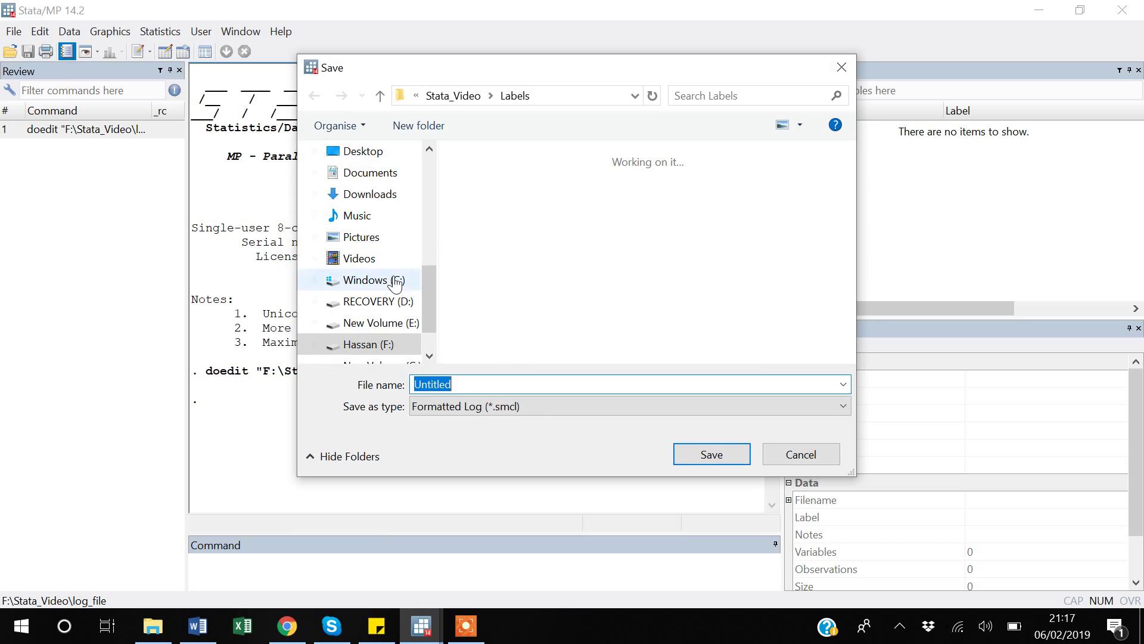
click(459, 97)
double_click(499, 239)
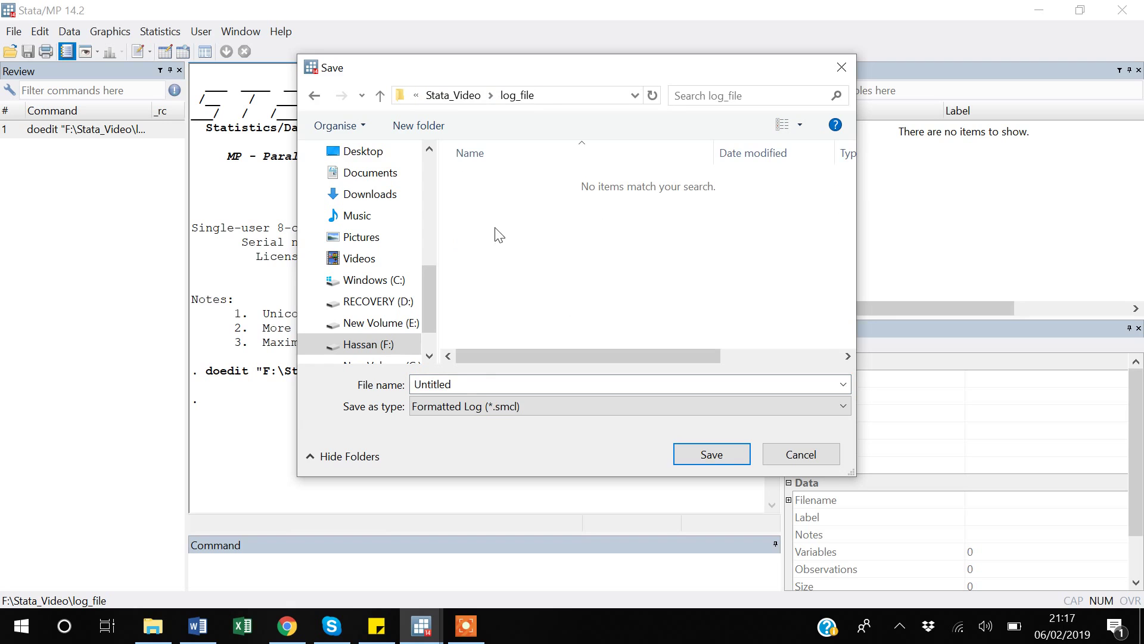
click(466, 383)
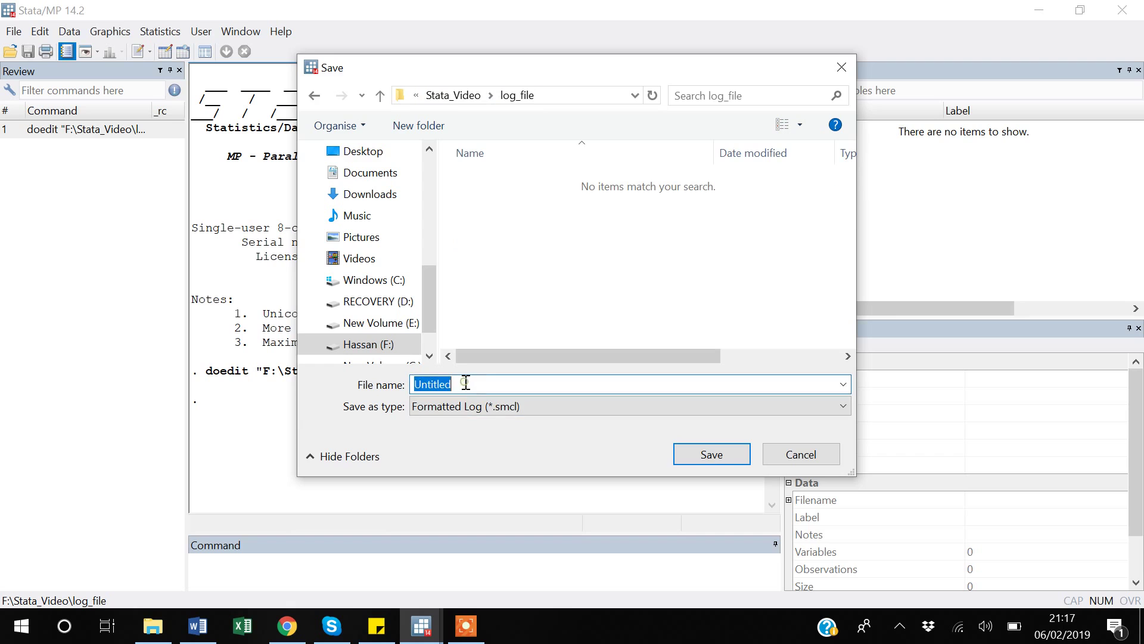
key(BackSpace)
text(Report1)
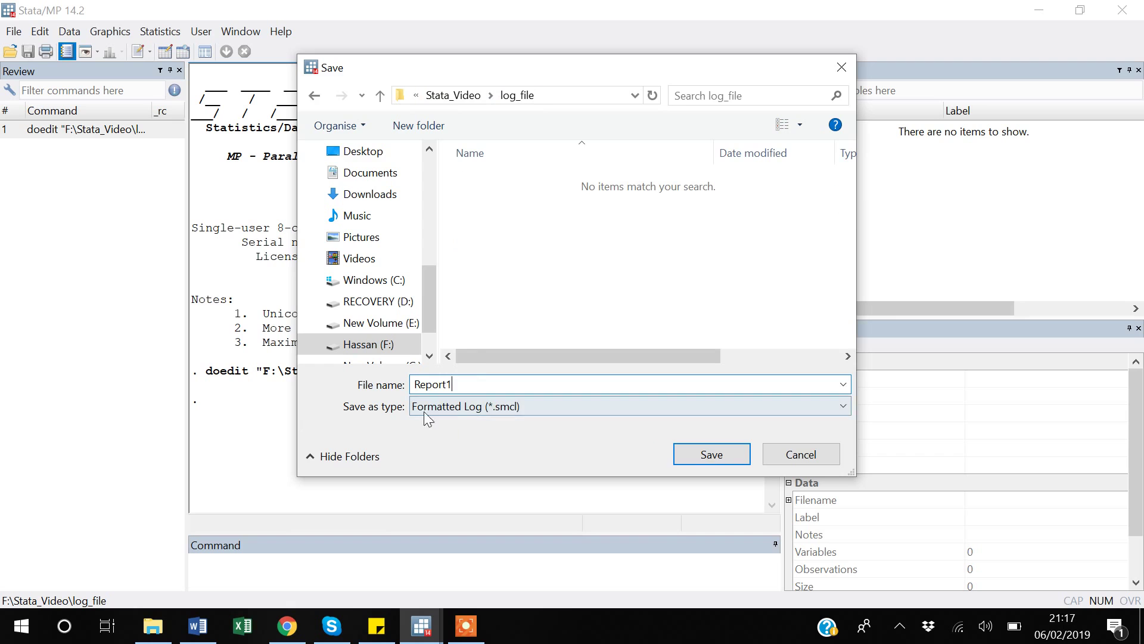
click(585, 409)
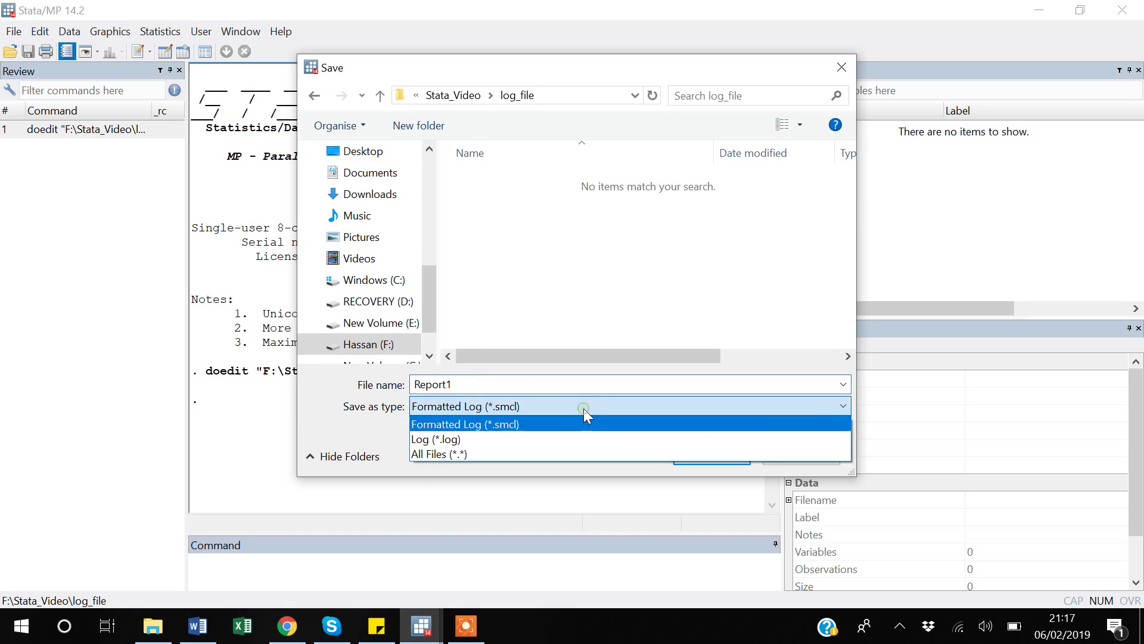
click(450, 441)
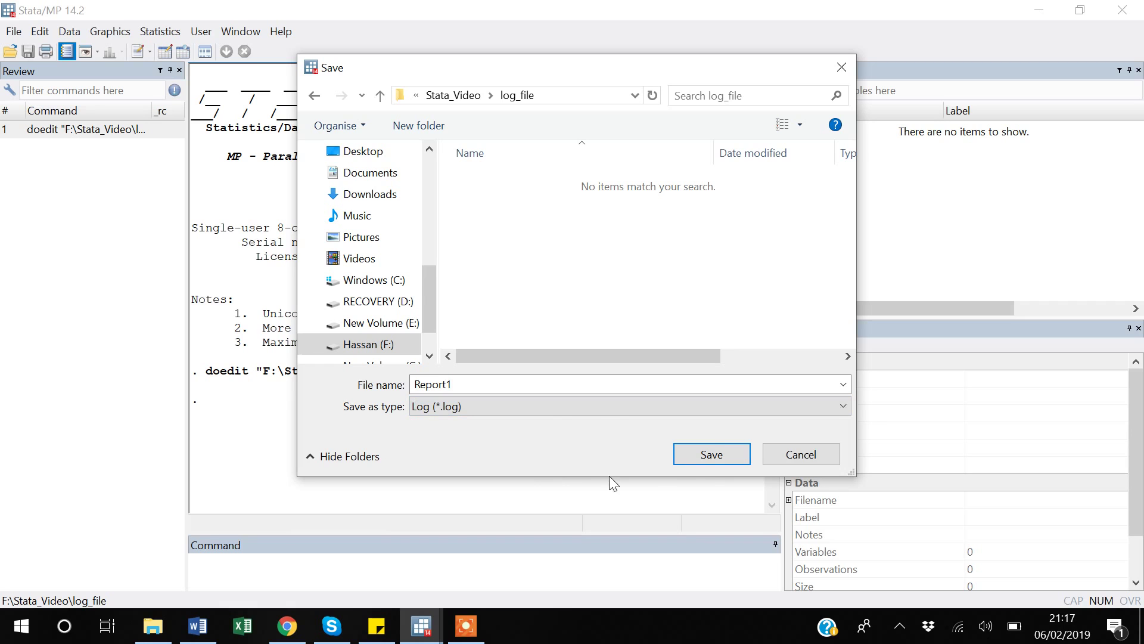
click(713, 454)
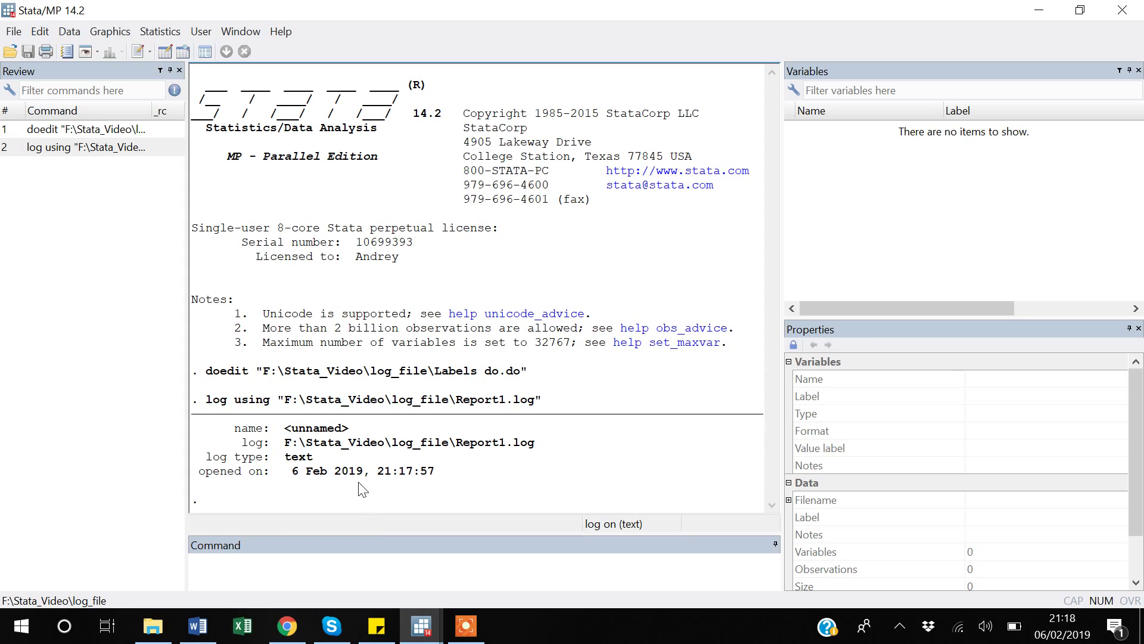
Step: Load the 1978 Automobile Data by running sysuse auto in the Command window
click(310, 567)
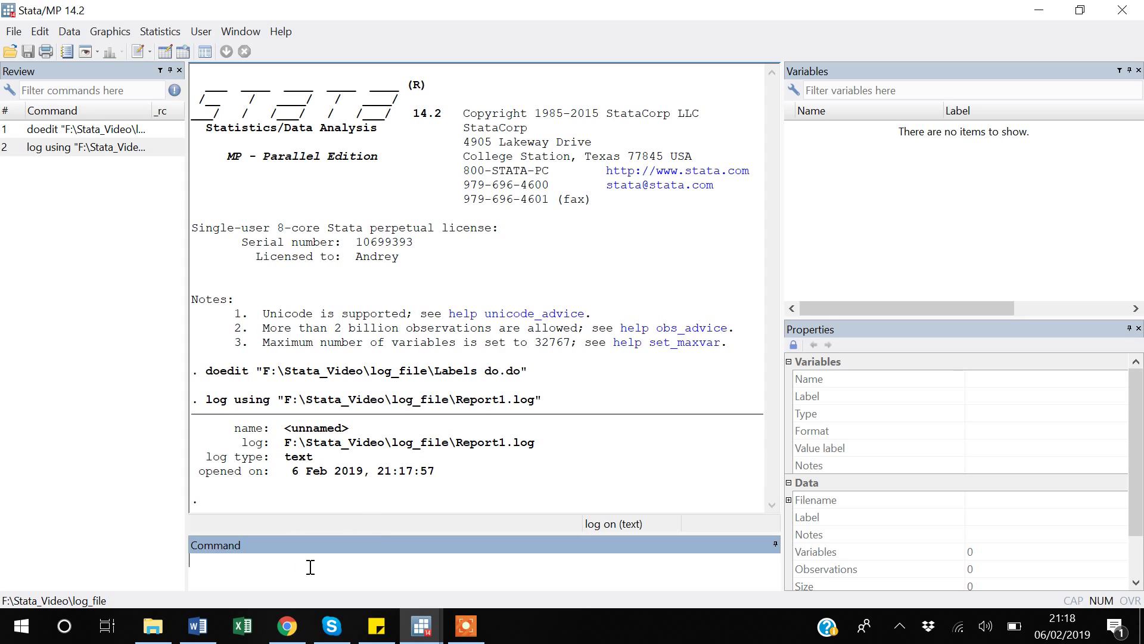
text(sysuse auto)
key(Return)
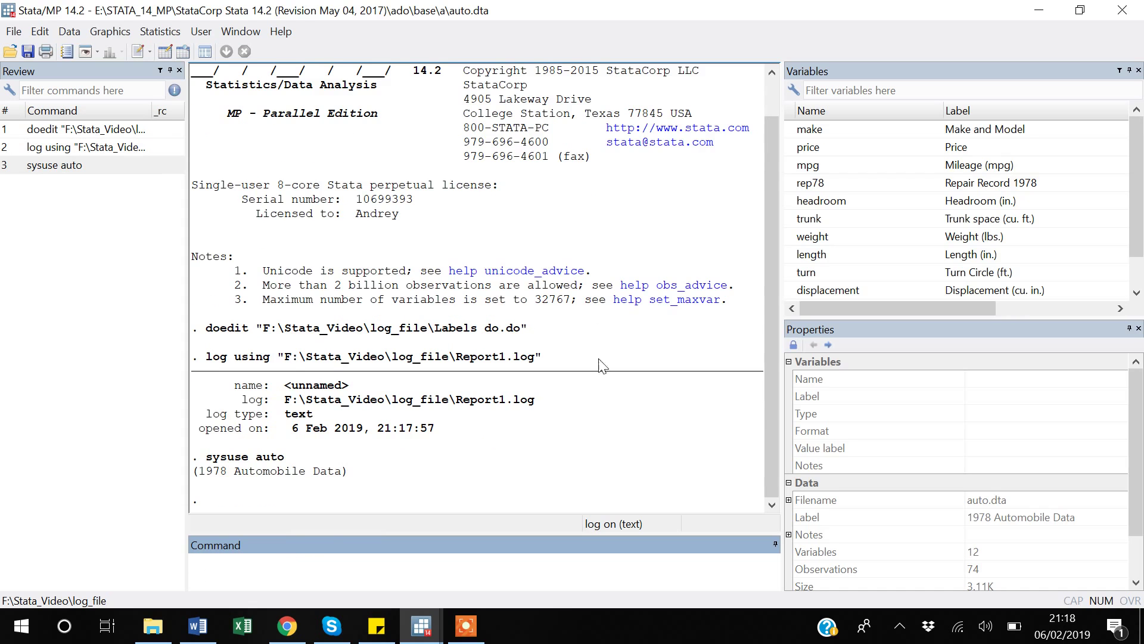
scroll(1021, 177, down, 1)
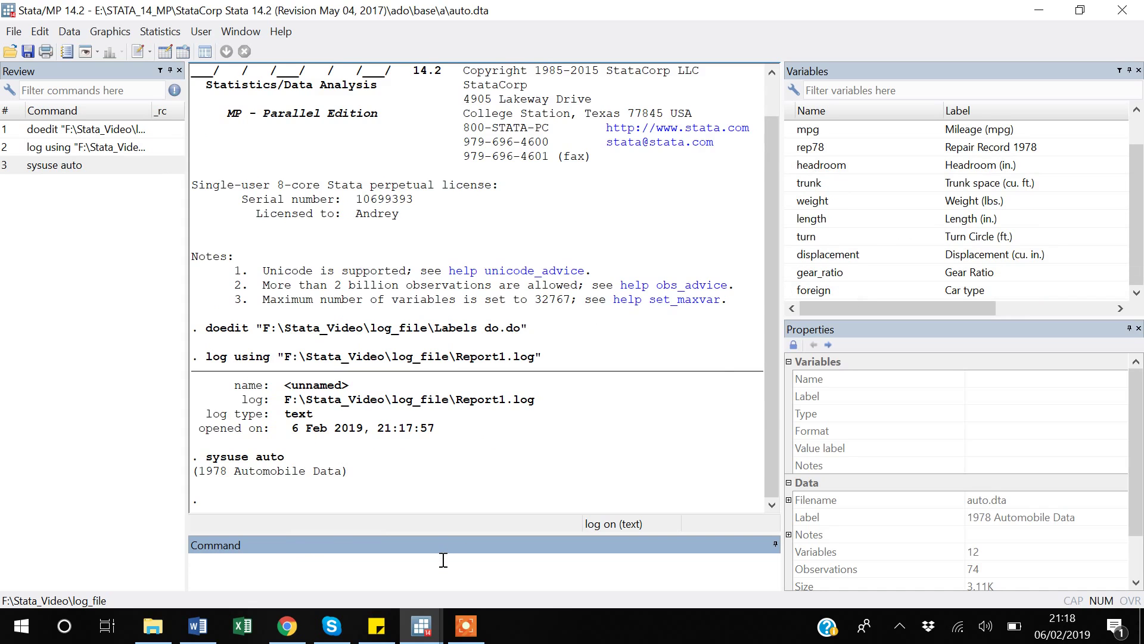
text(tab)
Step: Run tab foreign to tabulate car type: 52 Domestic and 22 Foreign
click(790, 290)
double_click(791, 290)
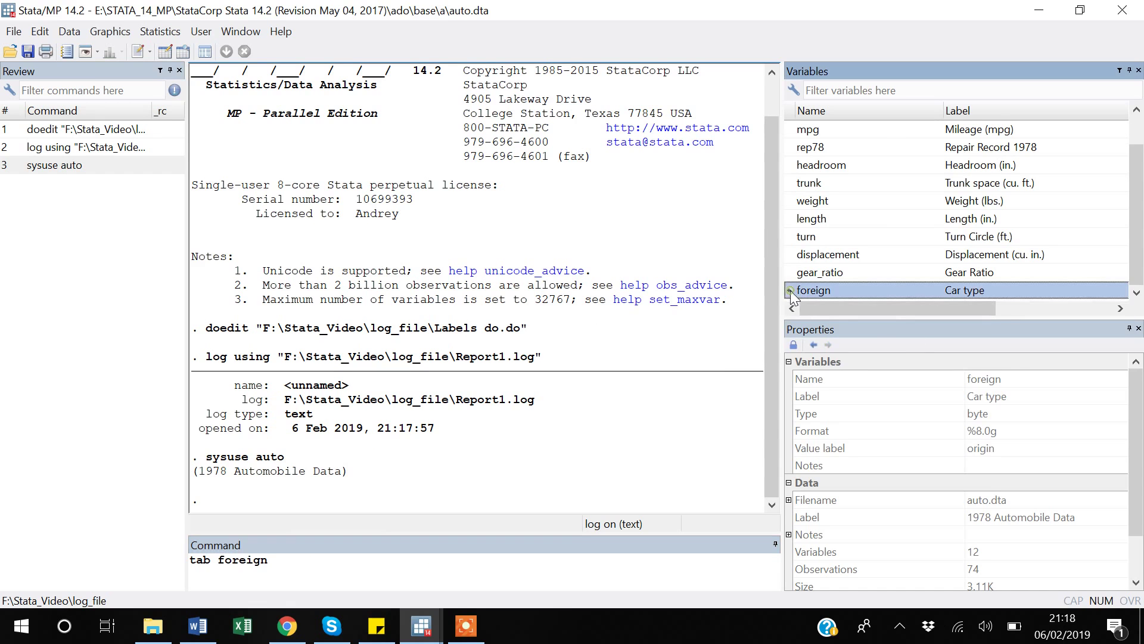
click(316, 569)
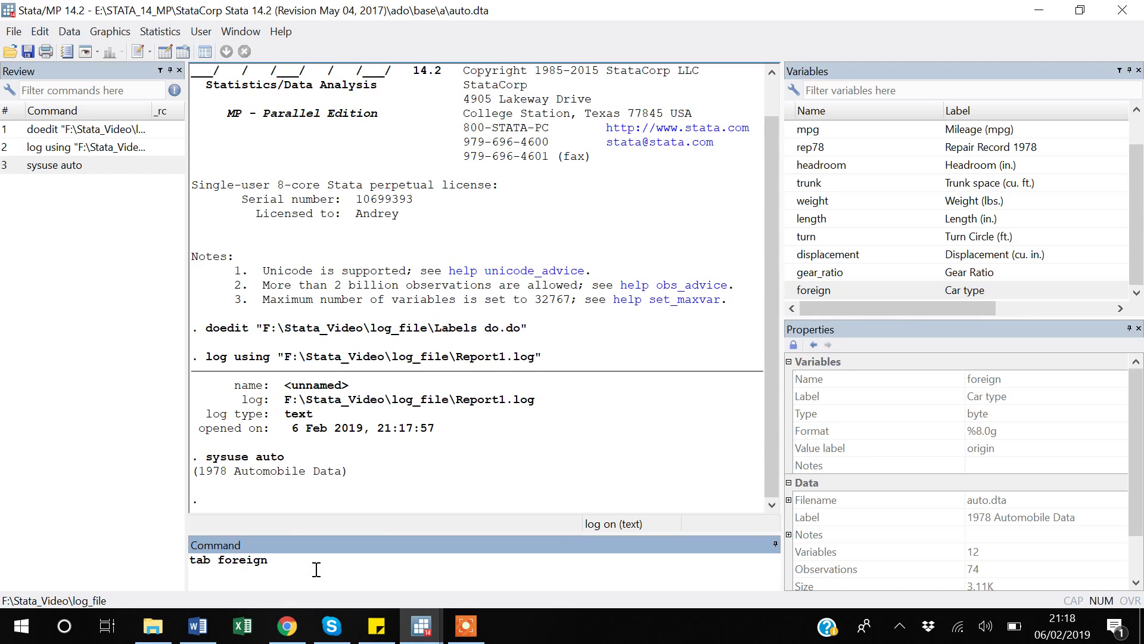
key(Return)
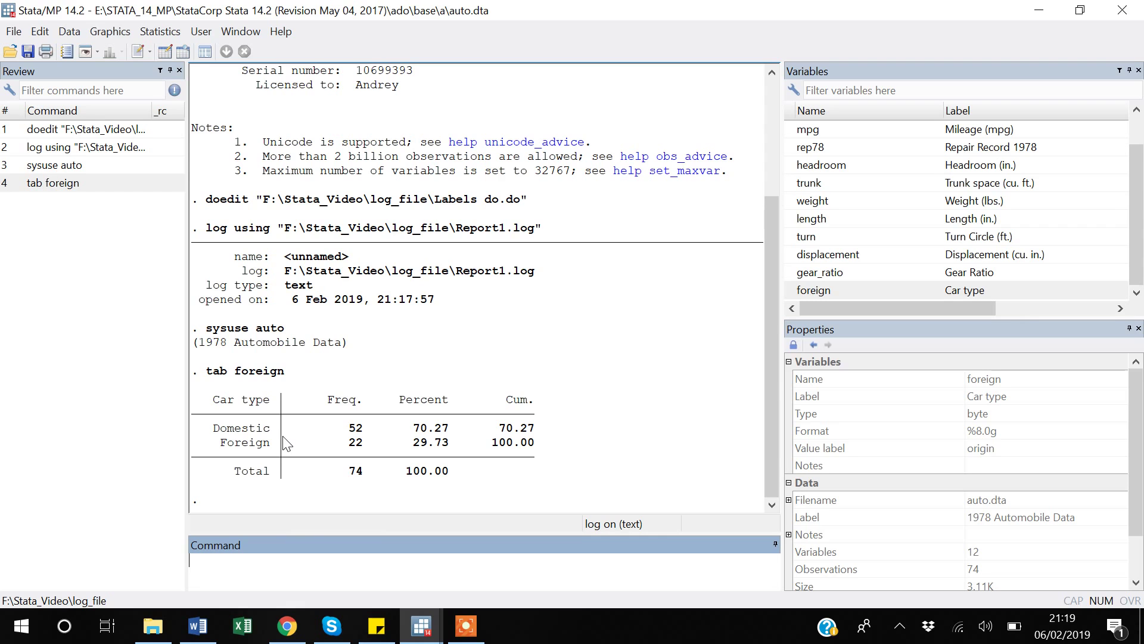
text(gen temp=)
Step: Create variable temp with gen temp= foreign
double_click(789, 291)
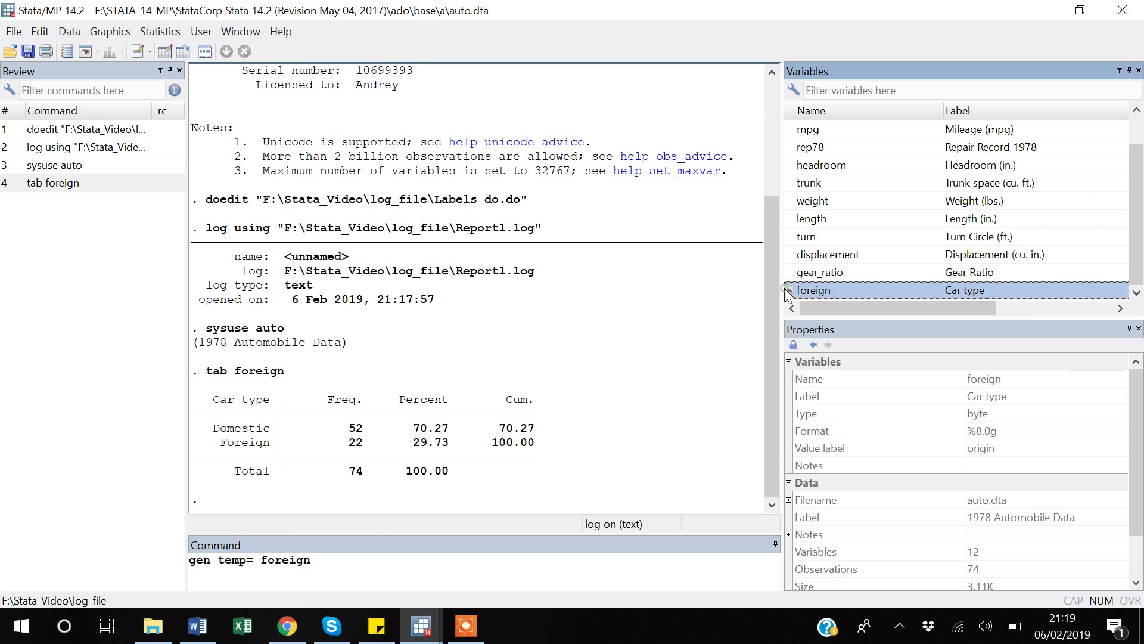
click(378, 572)
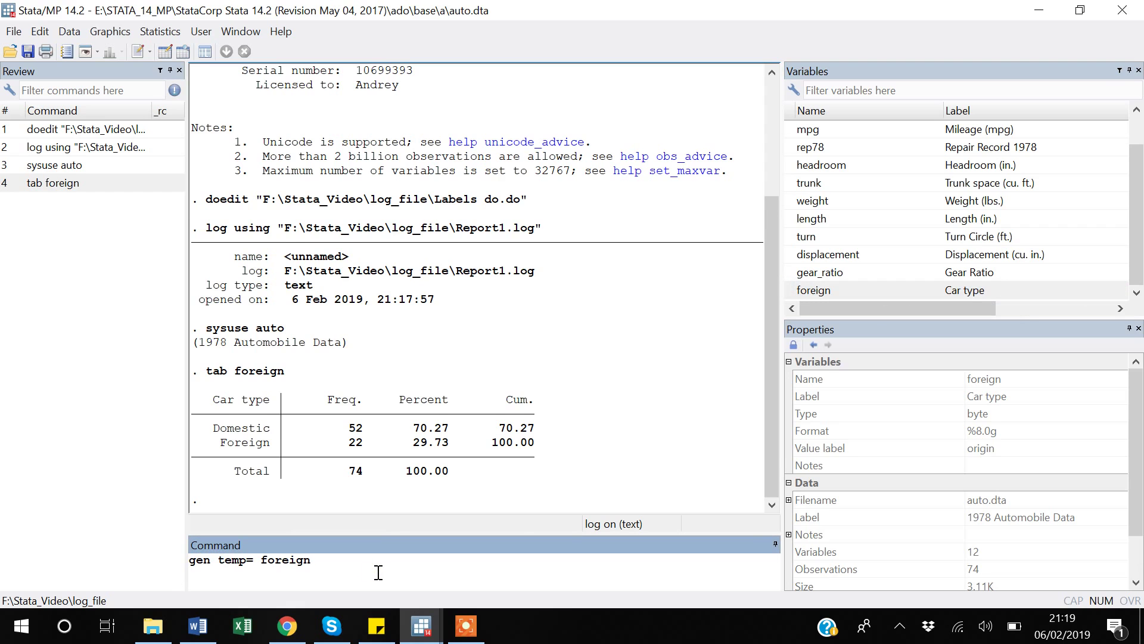
key(Return)
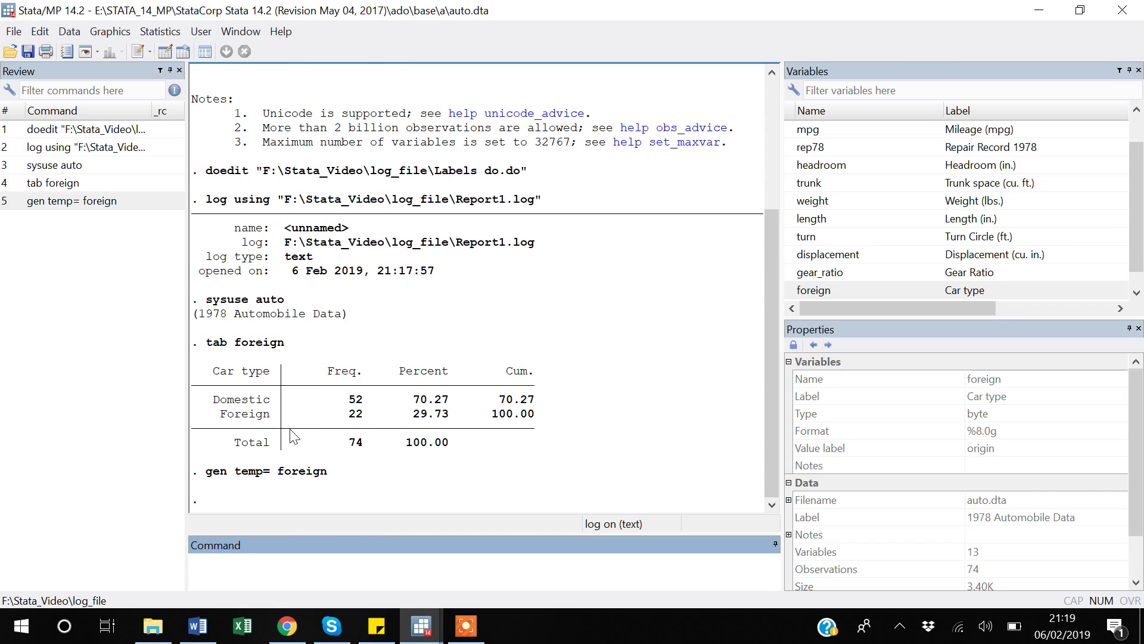
Step: Close the Report1 log file from the Log toolbar button
click(65, 55)
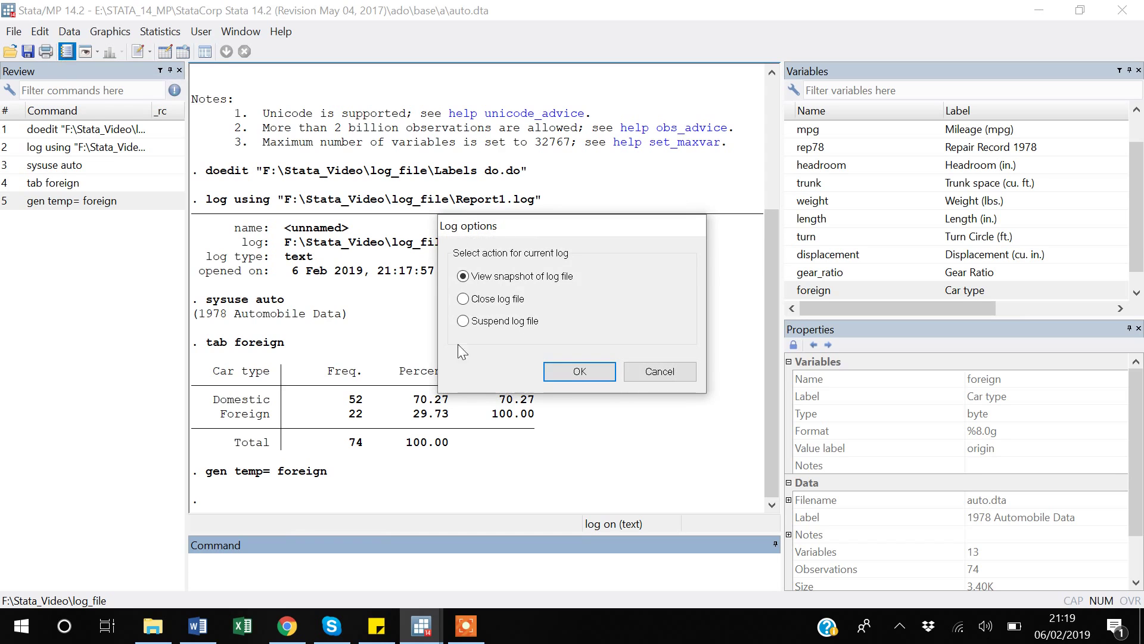
click(499, 300)
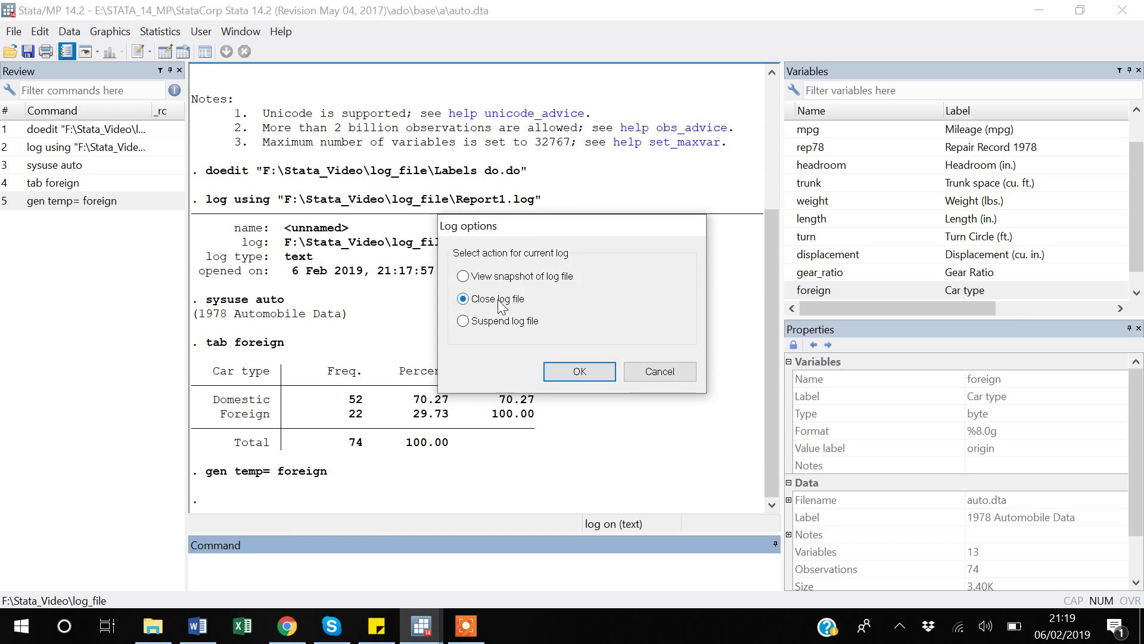
click(582, 377)
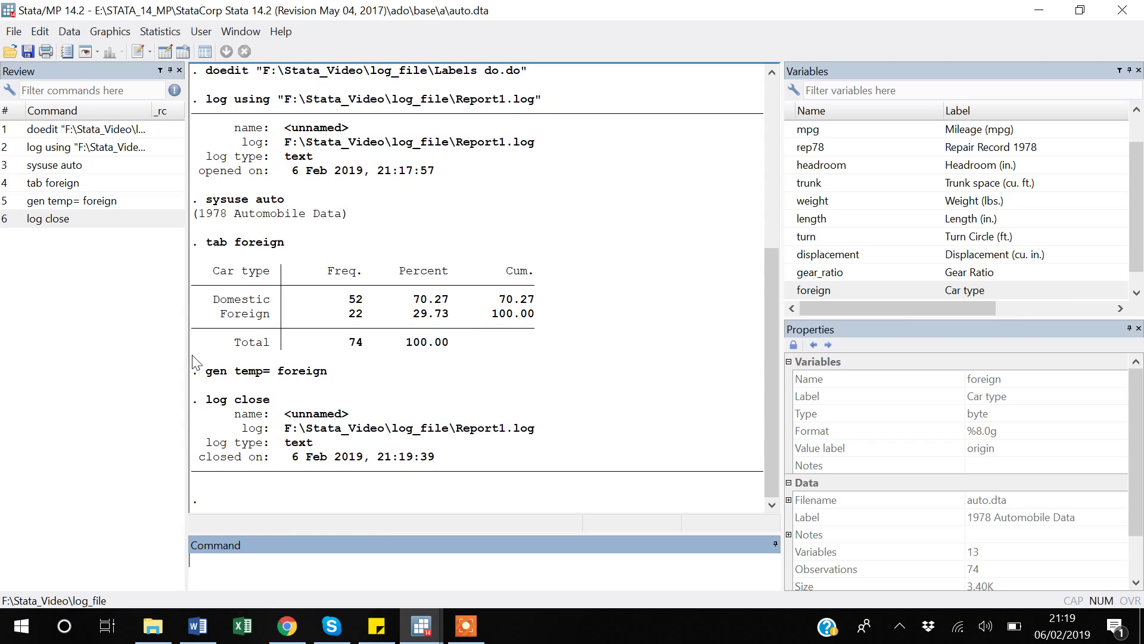
Step: Open Report1.log from the log_file folder in File Explorer
click(165, 637)
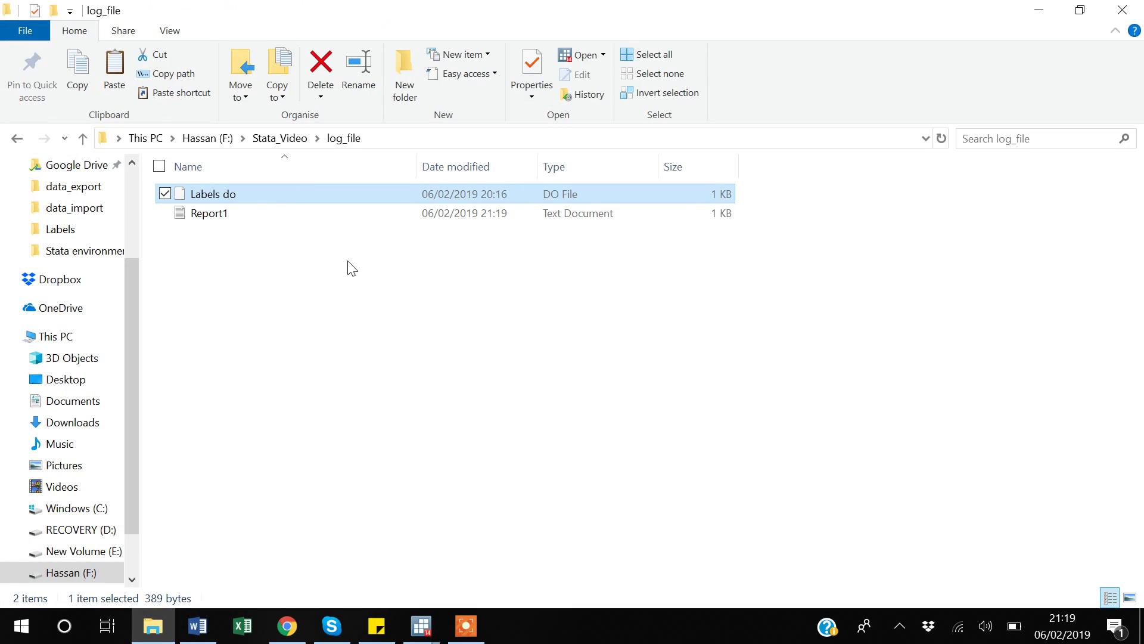
click(221, 220)
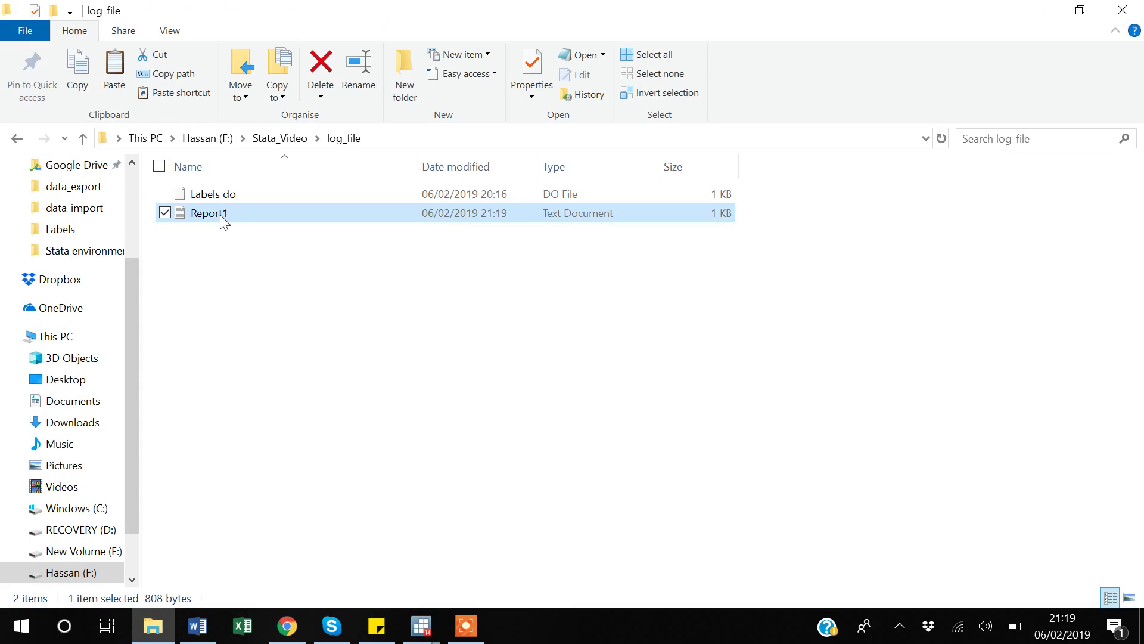
double_click(223, 215)
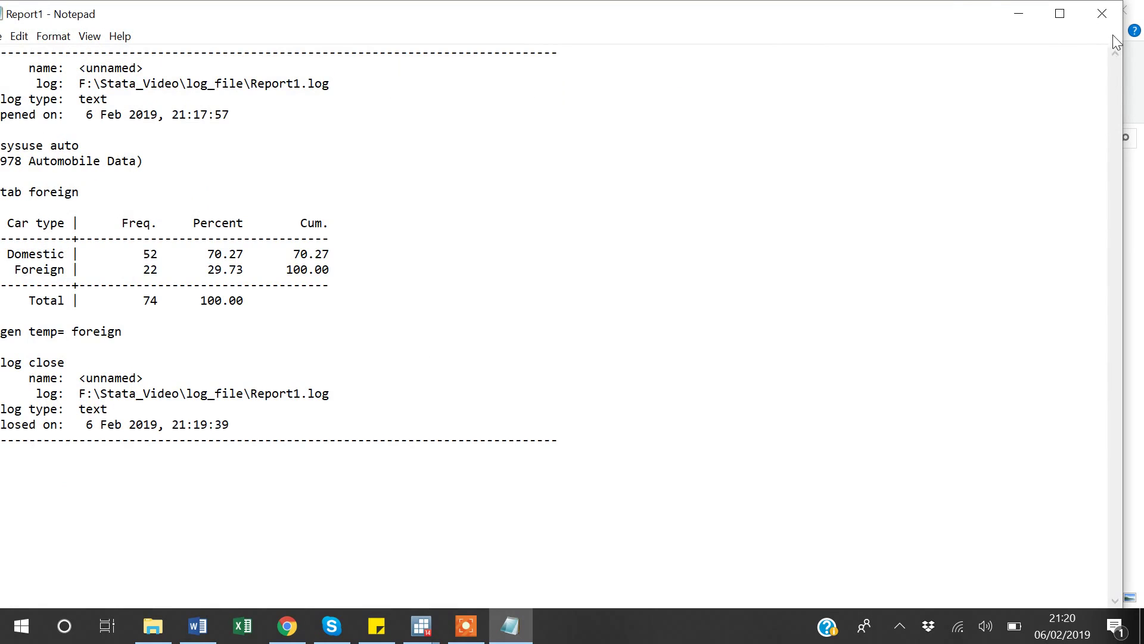
Step: Close Notepad after reviewing the Report1 log text
click(1102, 14)
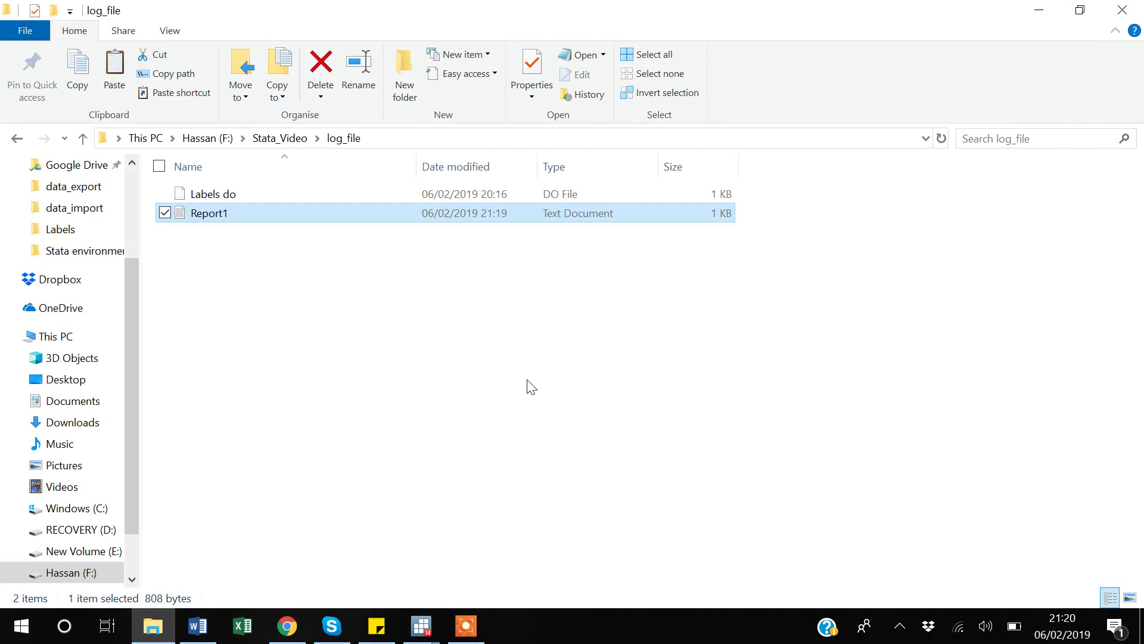
Step: Back in the Do-file Editor, insert a new line 3 and type cd
click(432, 633)
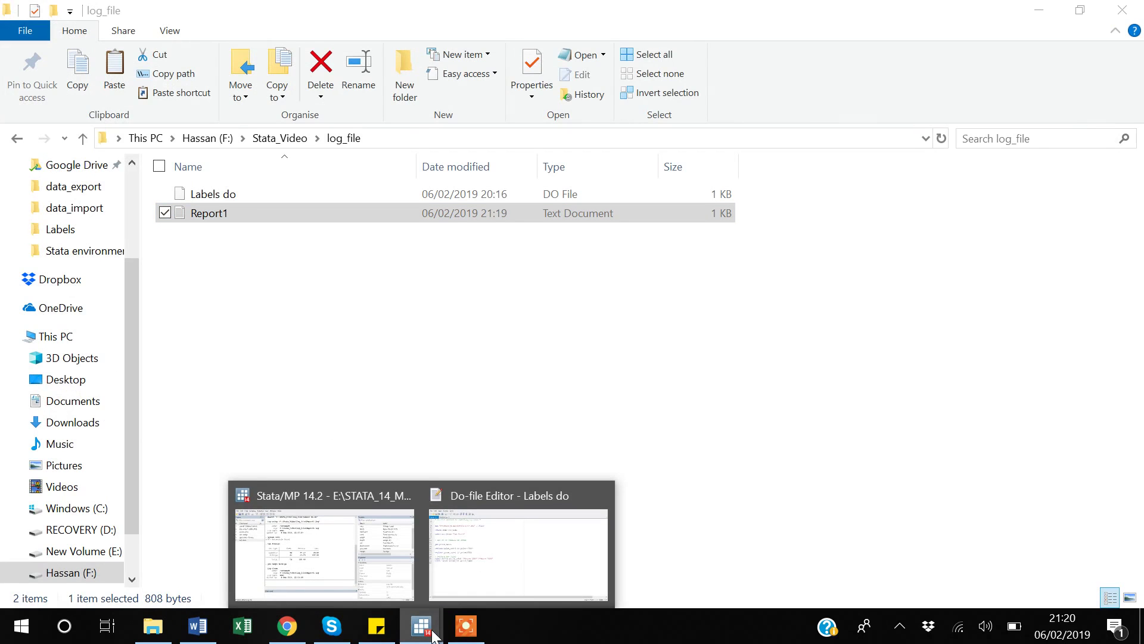
click(473, 571)
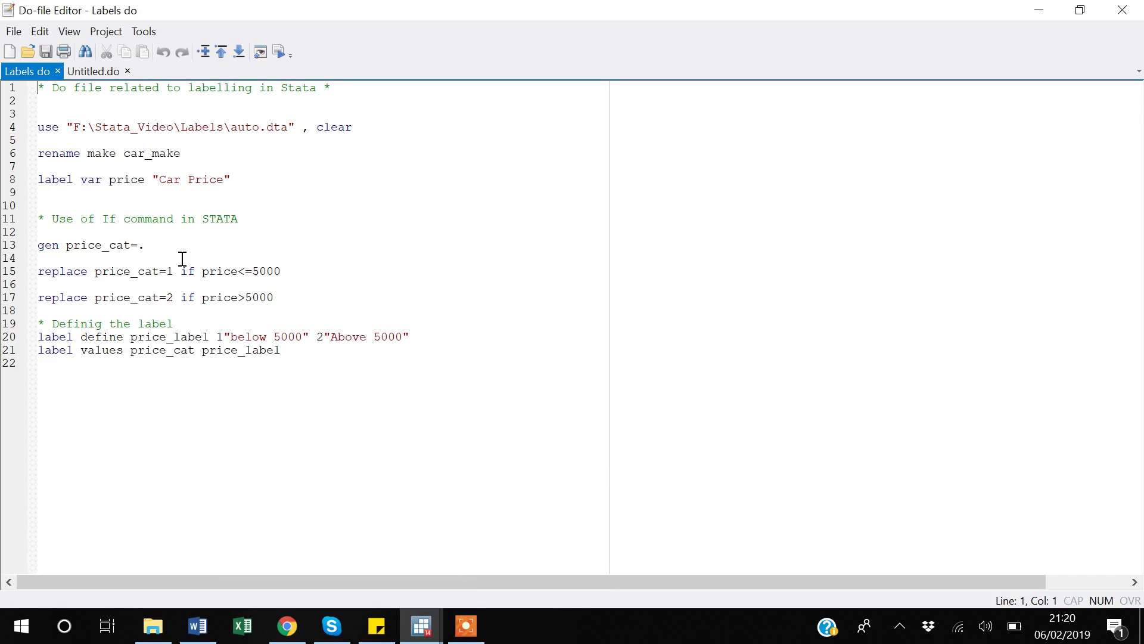
click(131, 114)
key(Return)
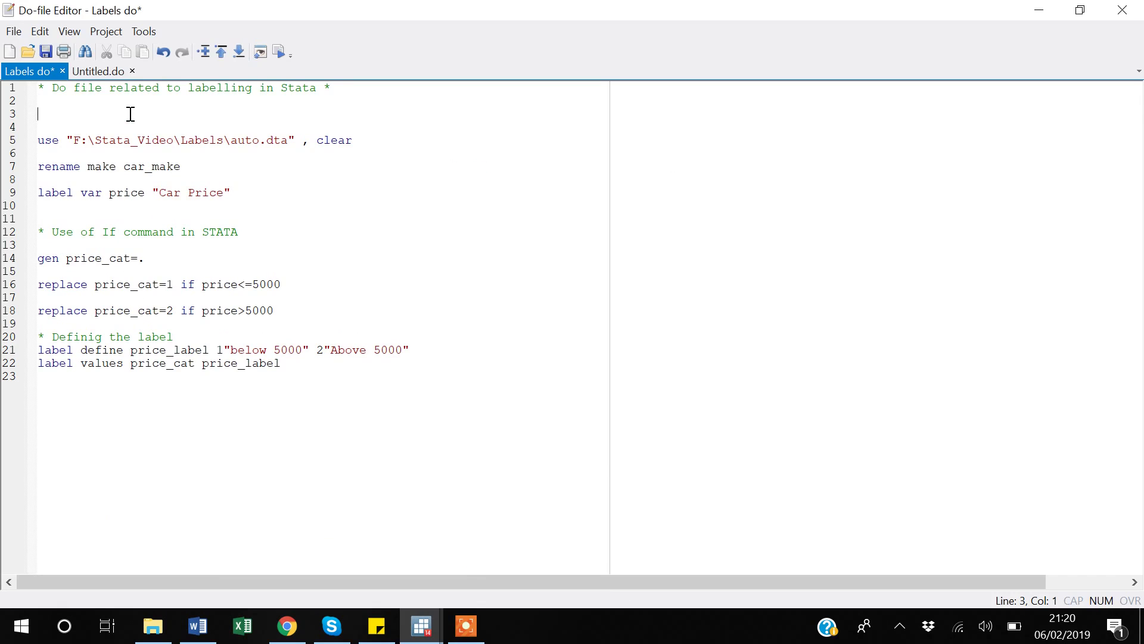
text(cd)
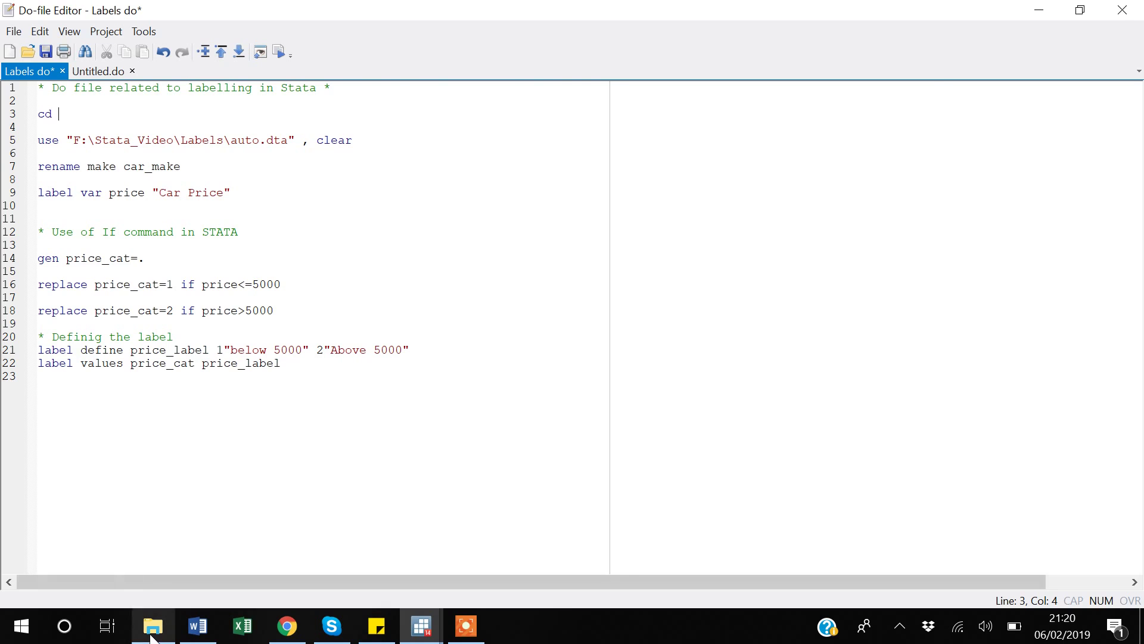
Step: Paste Report1's copied quoted path after cd on line 3
click(153, 626)
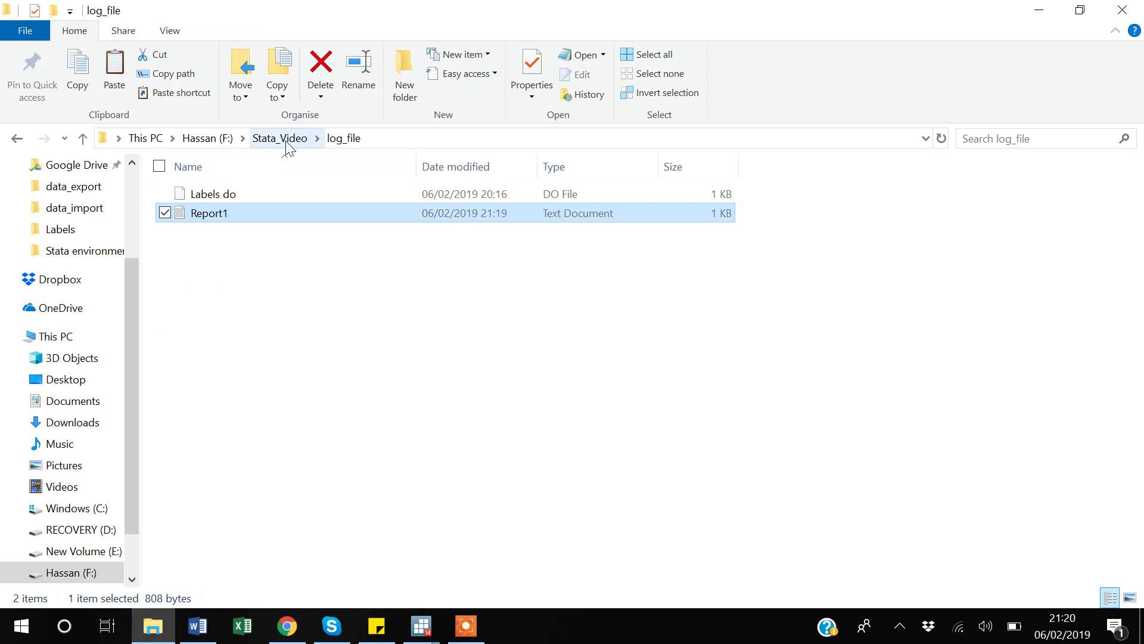
click(173, 74)
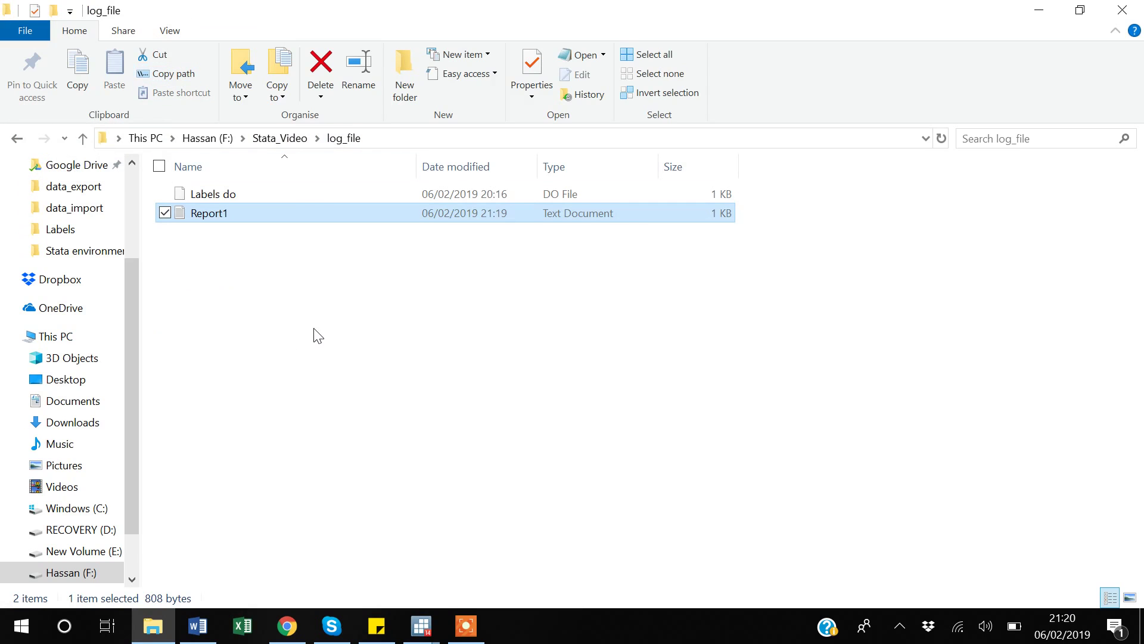
key(alt+Tab)
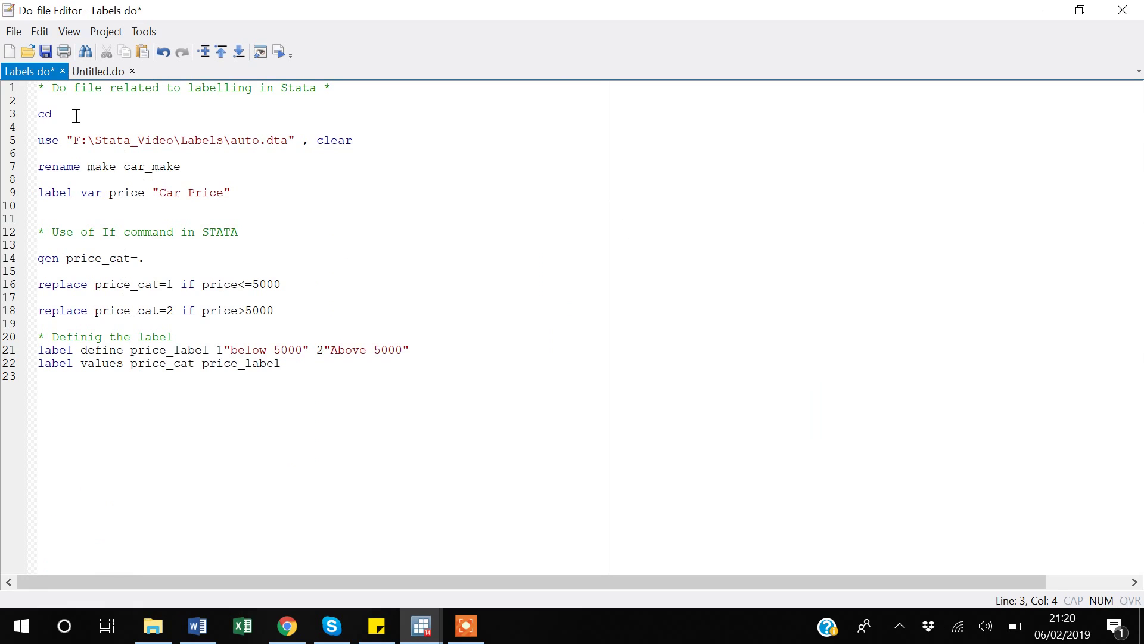
text("")
key(ctrl+v)
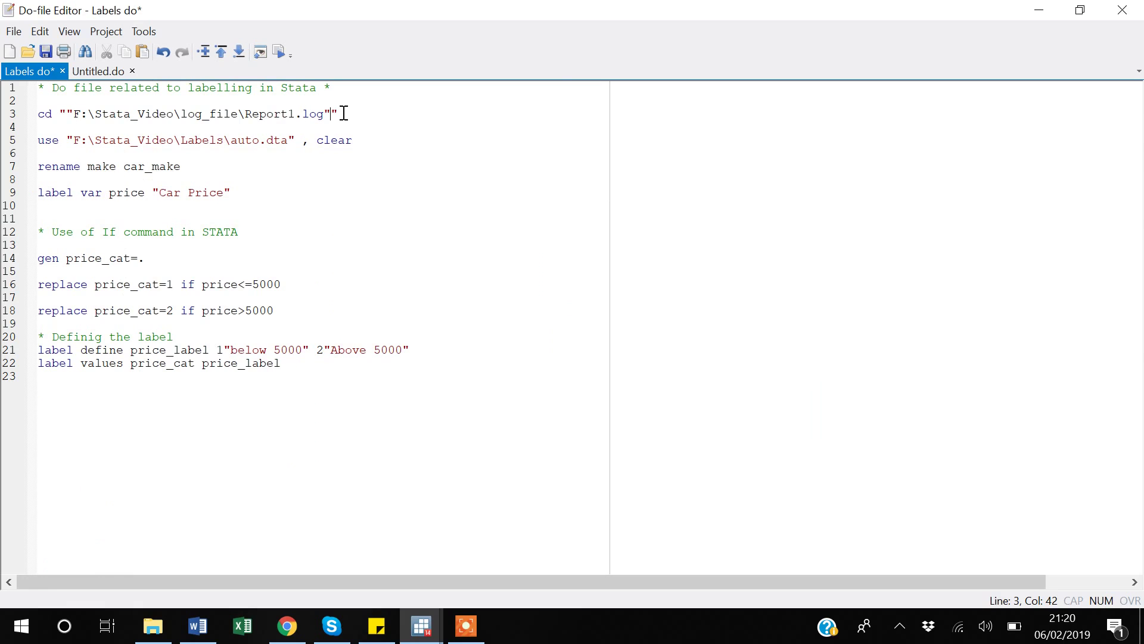
key(ctrl+z)
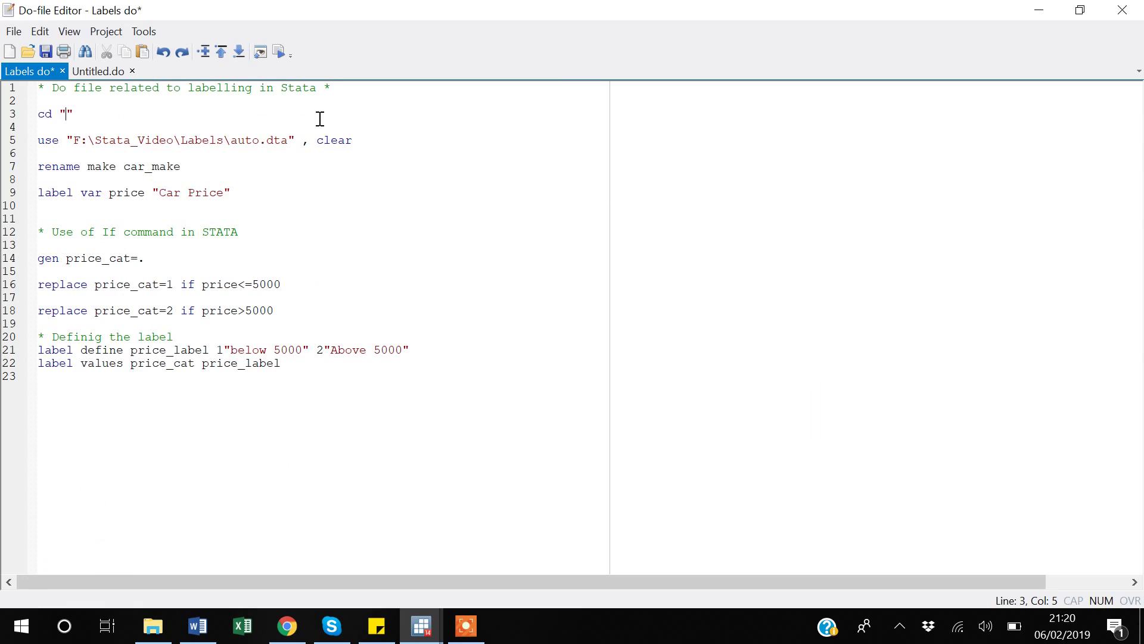
key(Left)
key(Delete)
key(Delete)
key(ctrl+v)
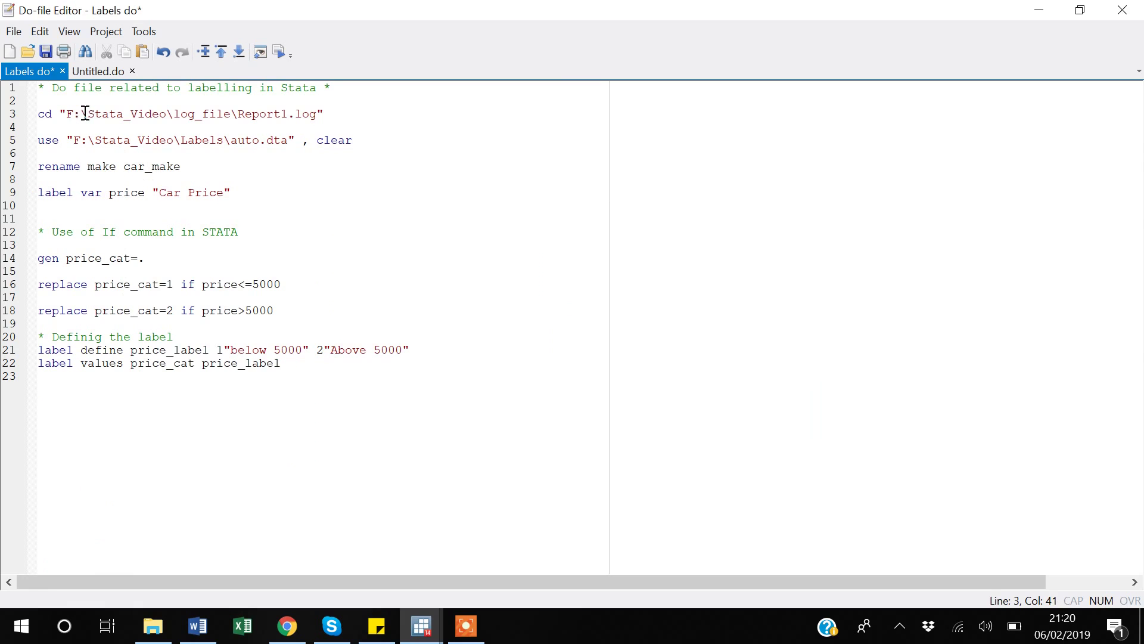
Step: Remove Report1.log so line 3 reads cd "F:\Stata_Video\log_file\"
click(316, 114)
key(shift+Left)
key(shift+Left)
key(shift+Left)
key(shift+Left)
key(shift+Left)
key(shift+Left)
key(shift+Left)
key(shift+Left)
key(shift+Left)
key(shift+Left)
key(shift+Left)
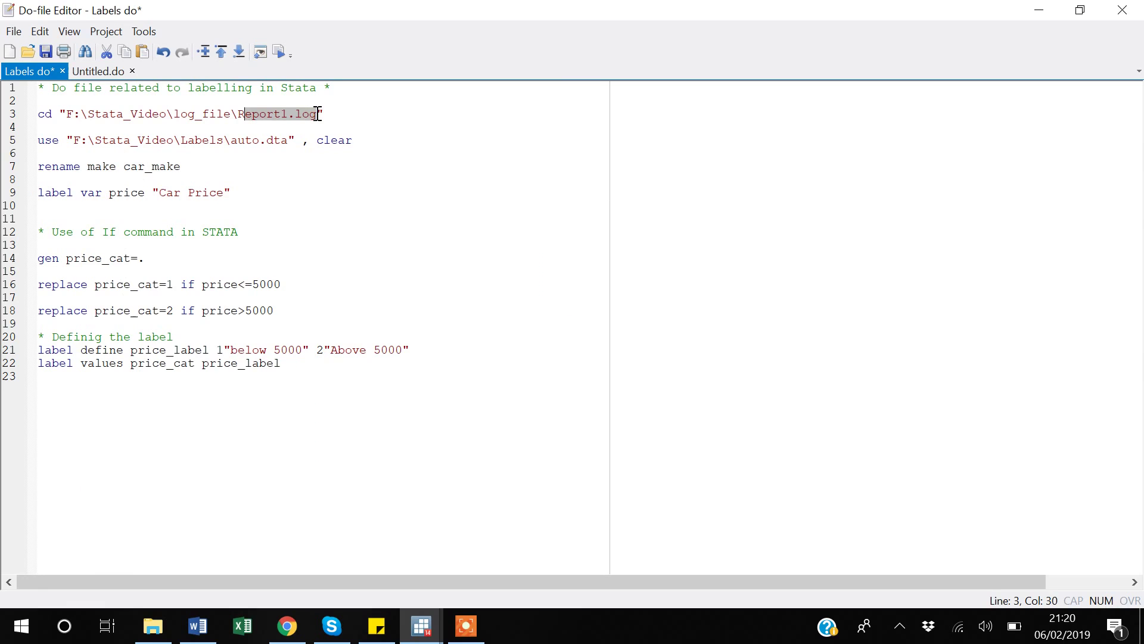
key(Delete)
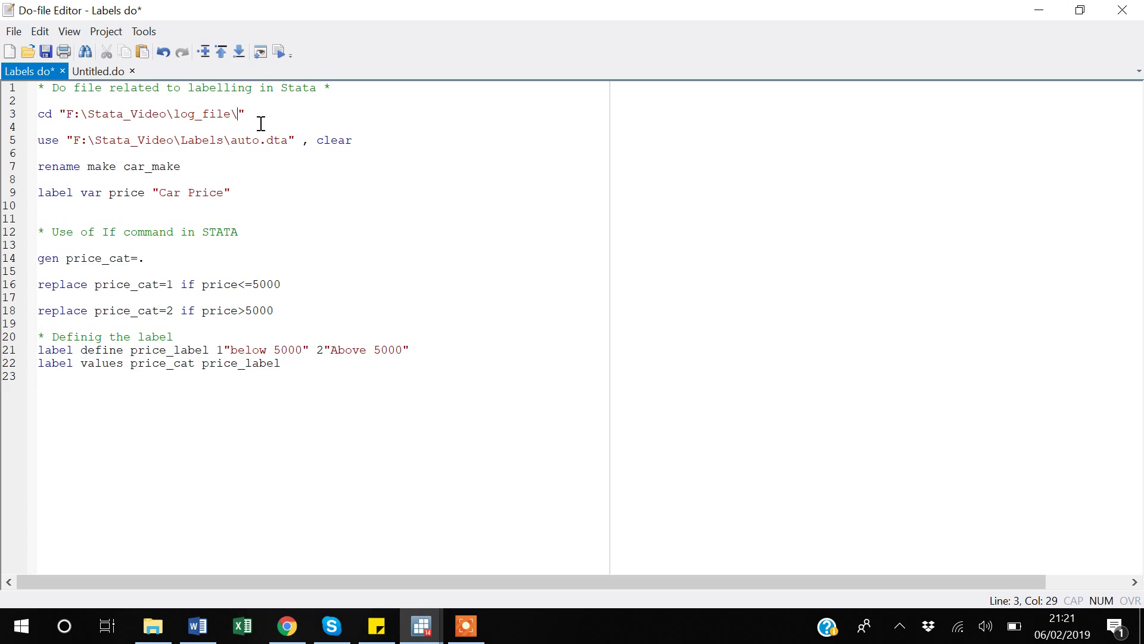
key(Down)
Step: Add log using "Result2.log" on a new line below the cd line
key(Return)
key(Return)
key(Up)
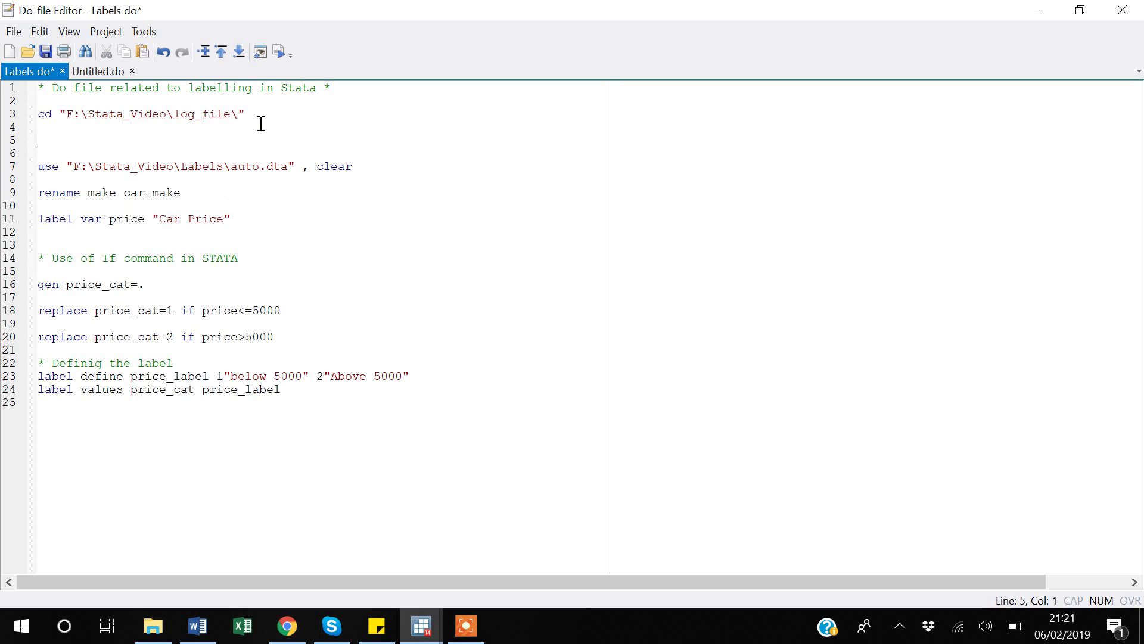
text(log using "")
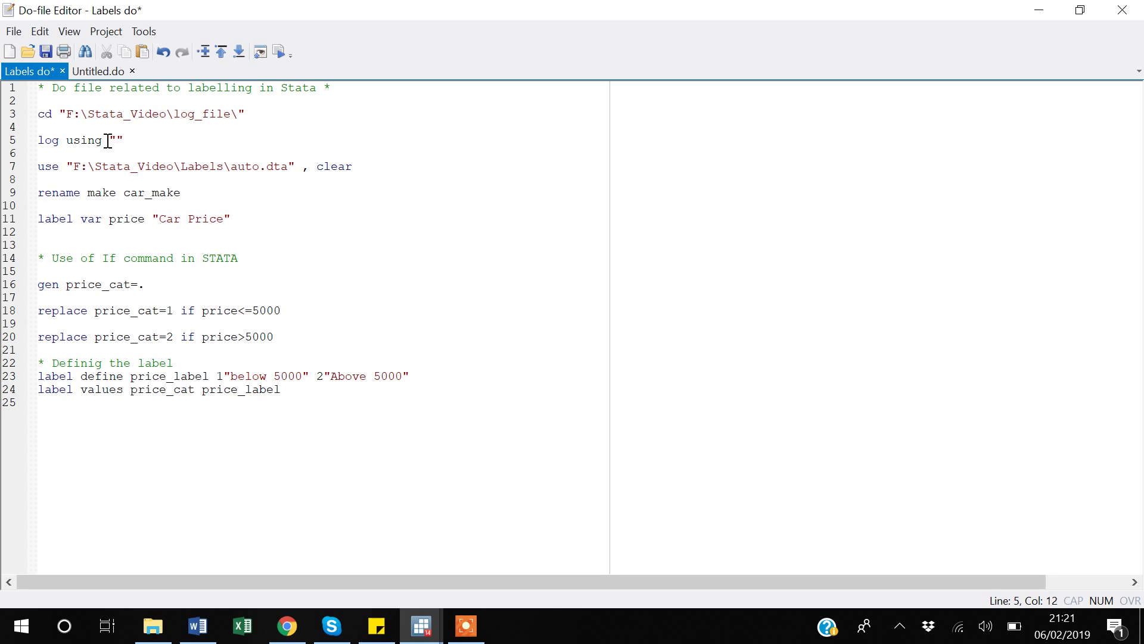
text(Result2.log)
Step: Add log close as the last line of the do-file
click(65, 429)
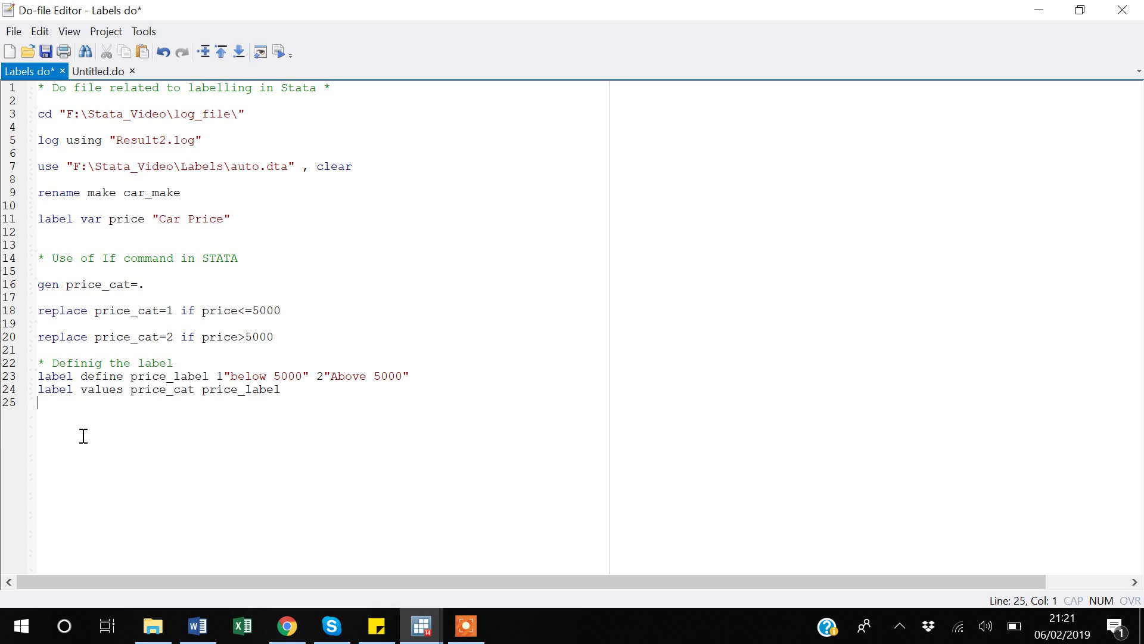
key(Return)
key(Return)
key(Return)
text(log close)
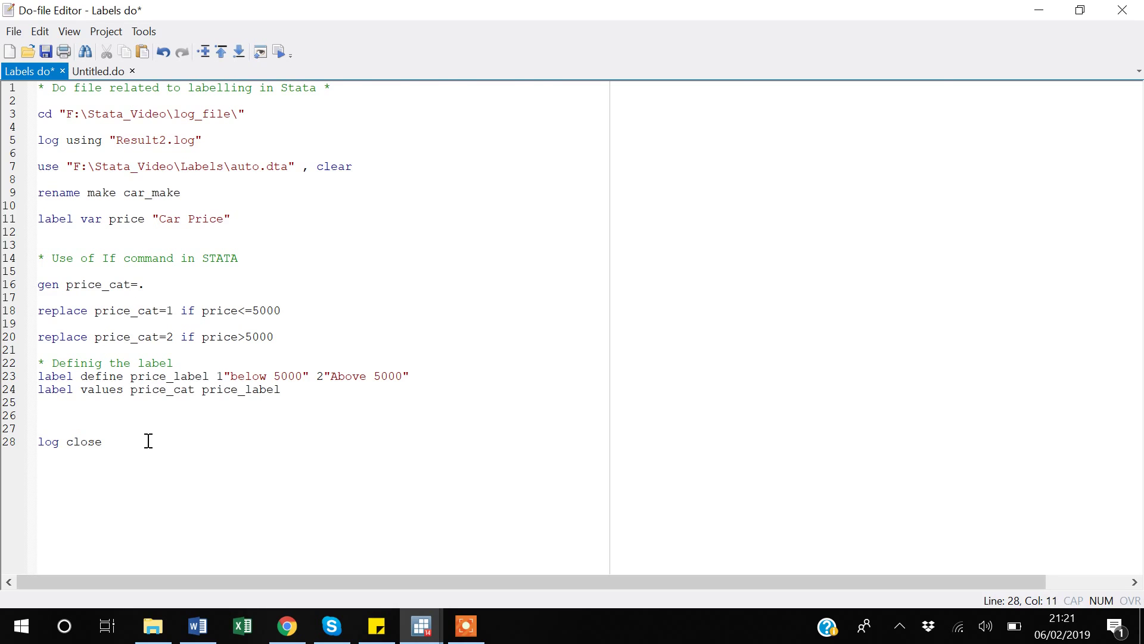
key(alt+Tab)
key(alt+Tab)
Step: Select the whole Labels do-file and run it with Ctrl+D
click(422, 634)
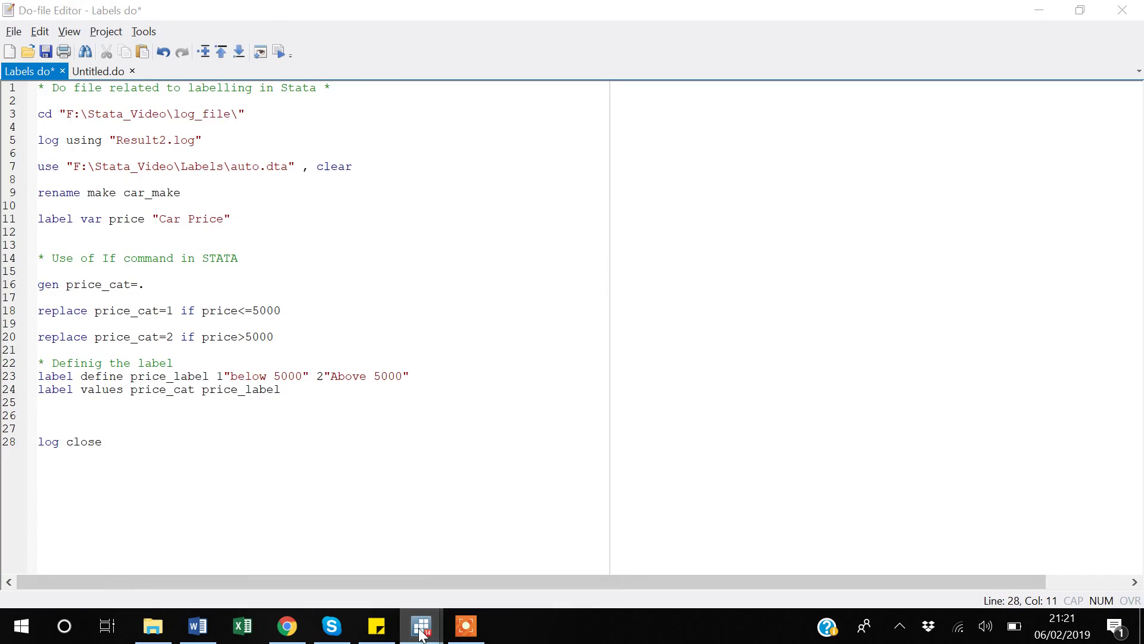
click(341, 553)
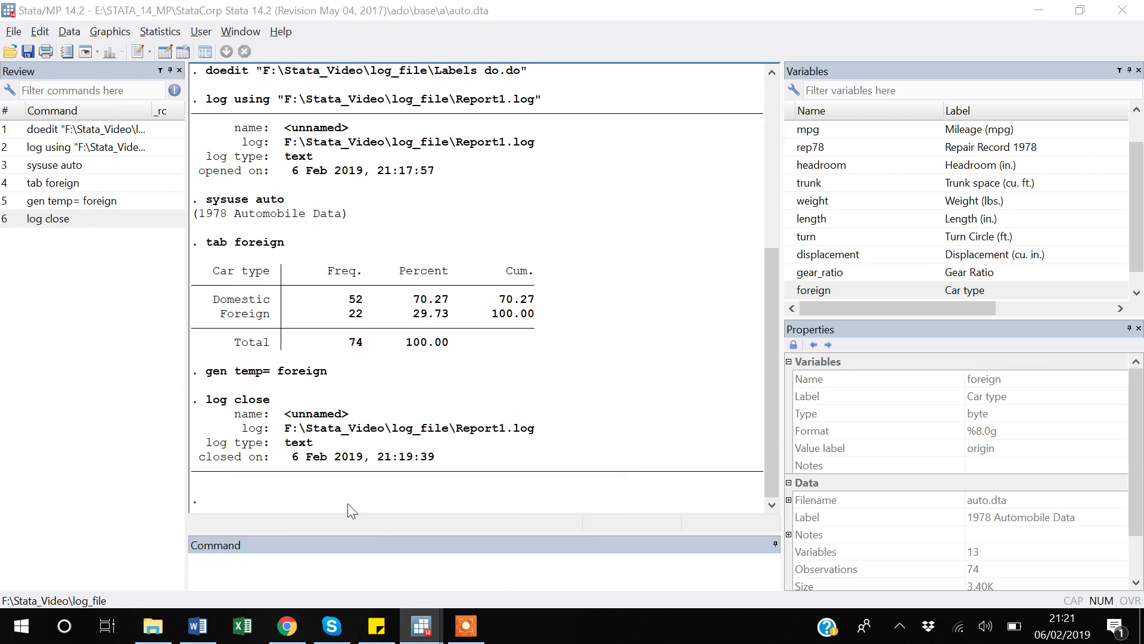
key(alt+Tab)
key(Return)
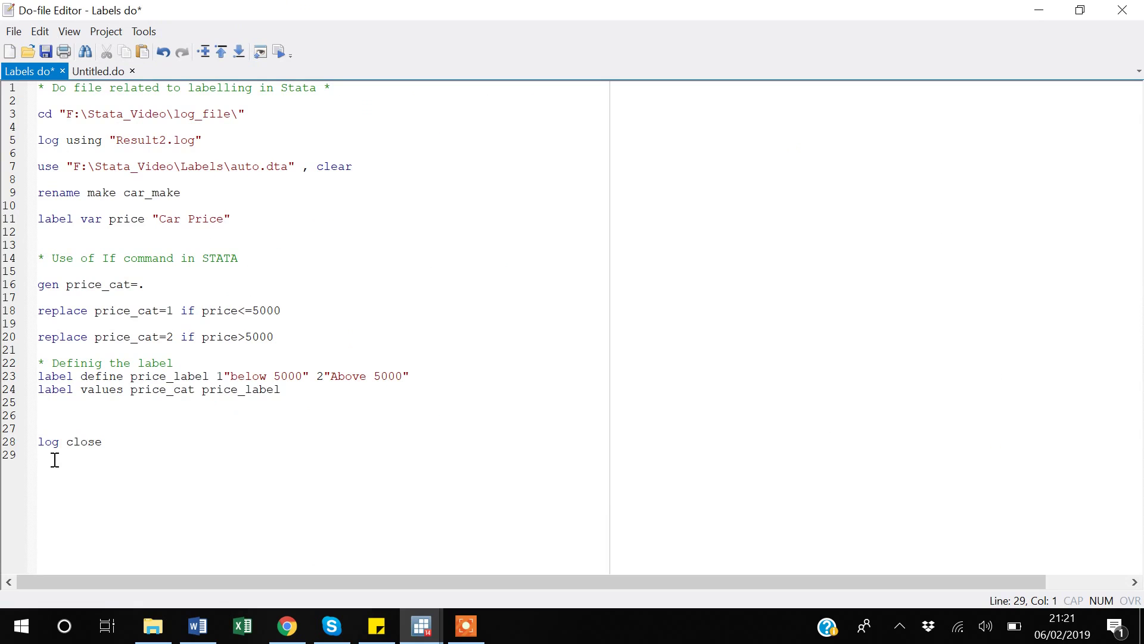
key(ctrl+a)
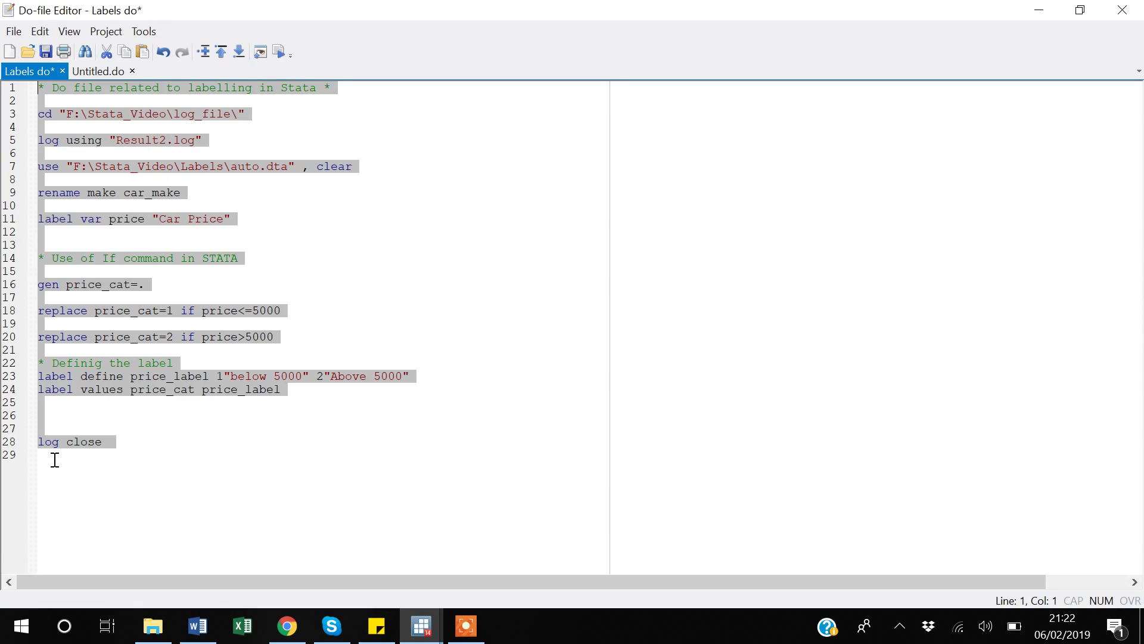
key(shift+Left)
key(ctrl+d)
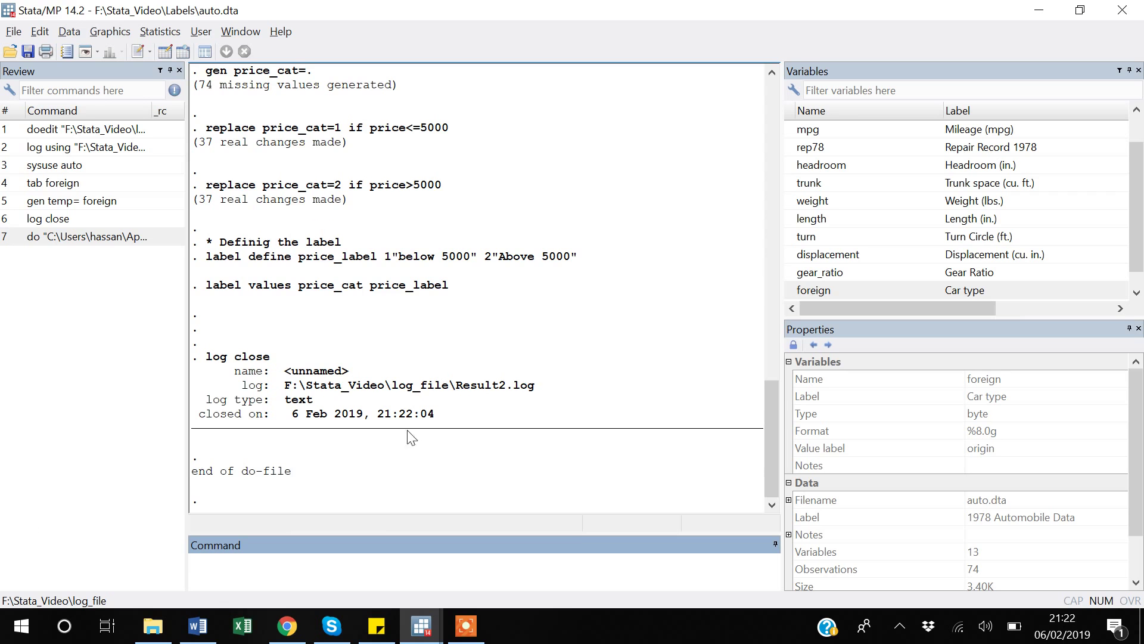
Step: Check the logged output in Results, run the do-file again, and return to the editor
scroll(429, 463, up, 7)
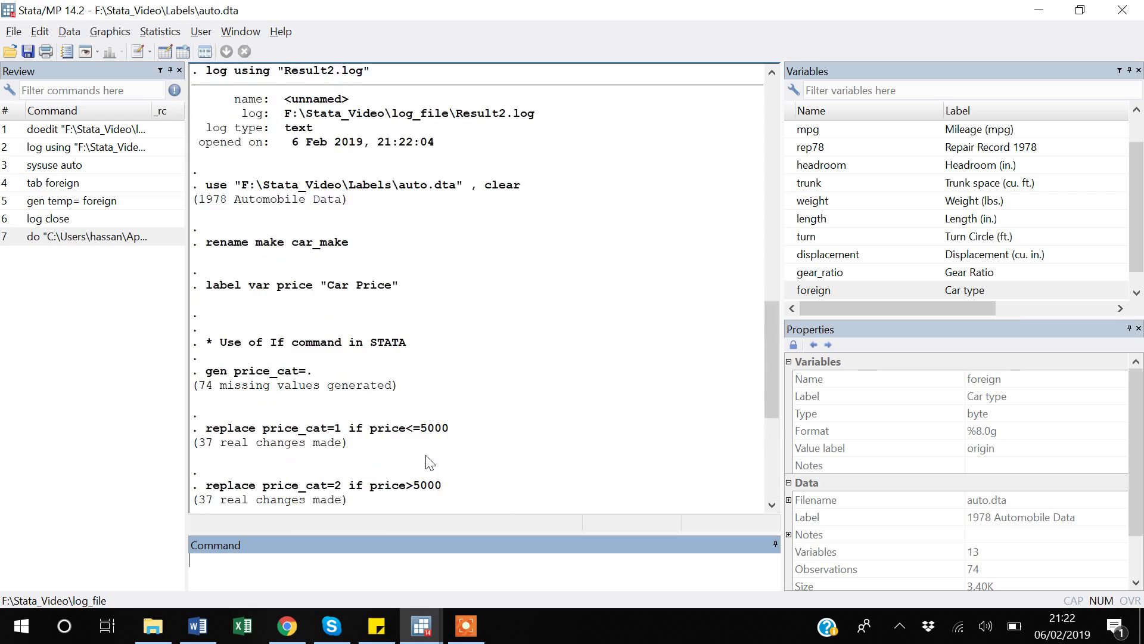
scroll(429, 462, down, 1)
scroll(429, 463, up, 2)
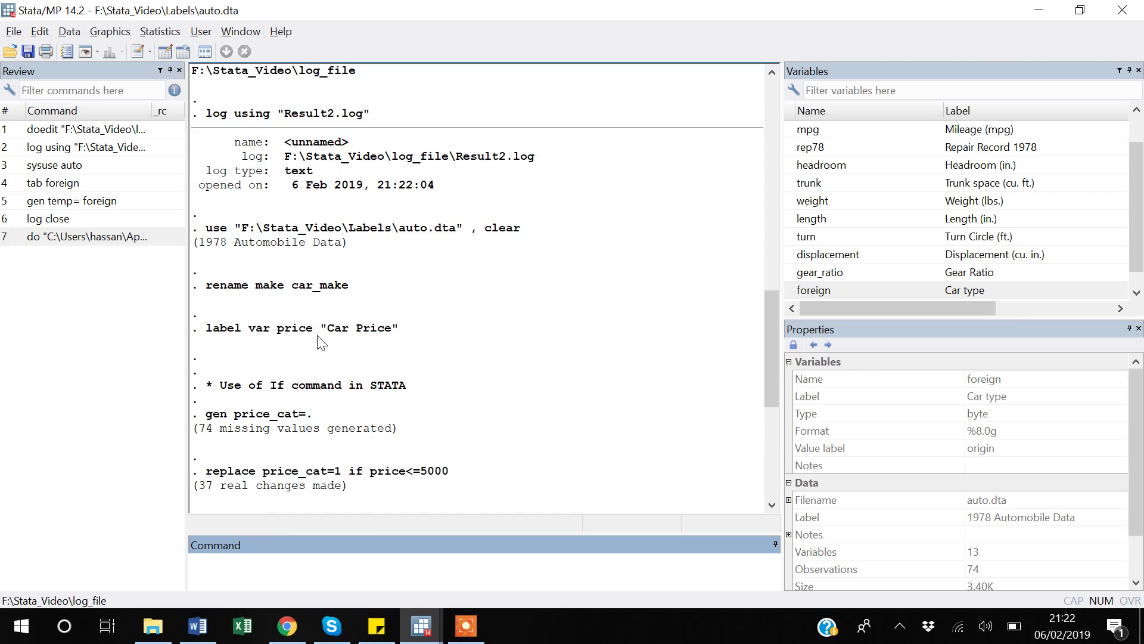
scroll(322, 342, down, 2)
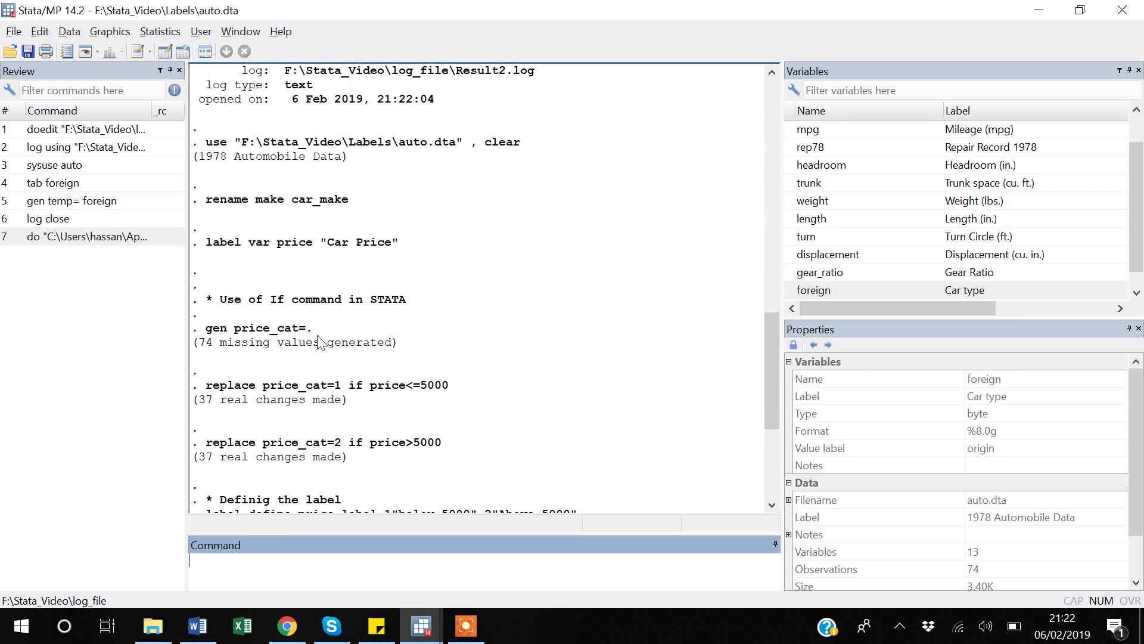
key(alt+Tab)
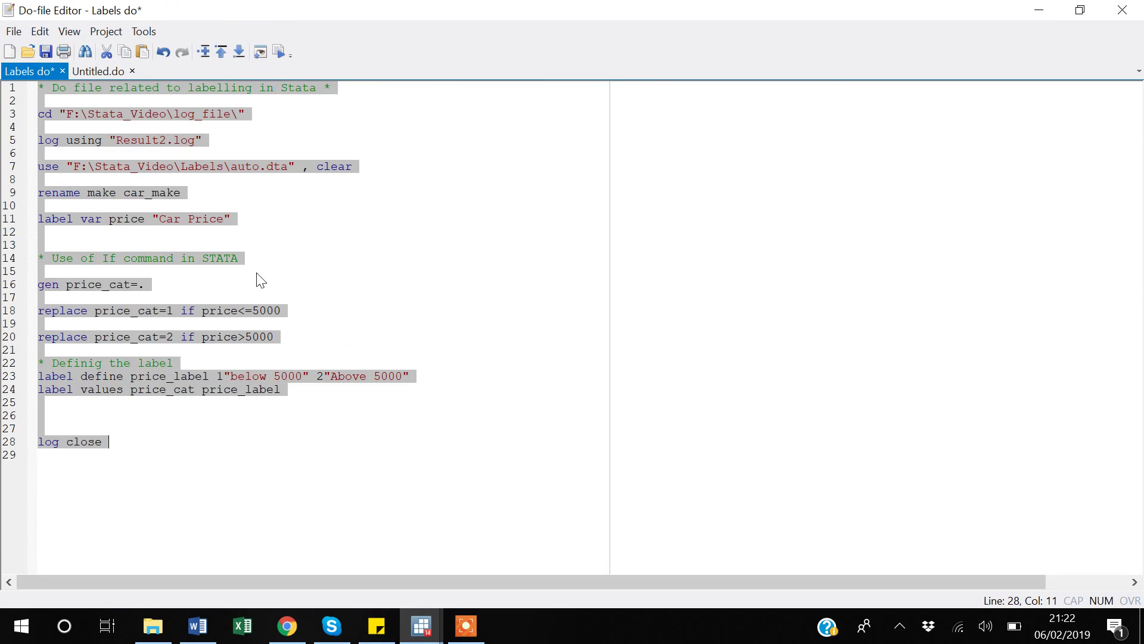
key(ctrl+d)
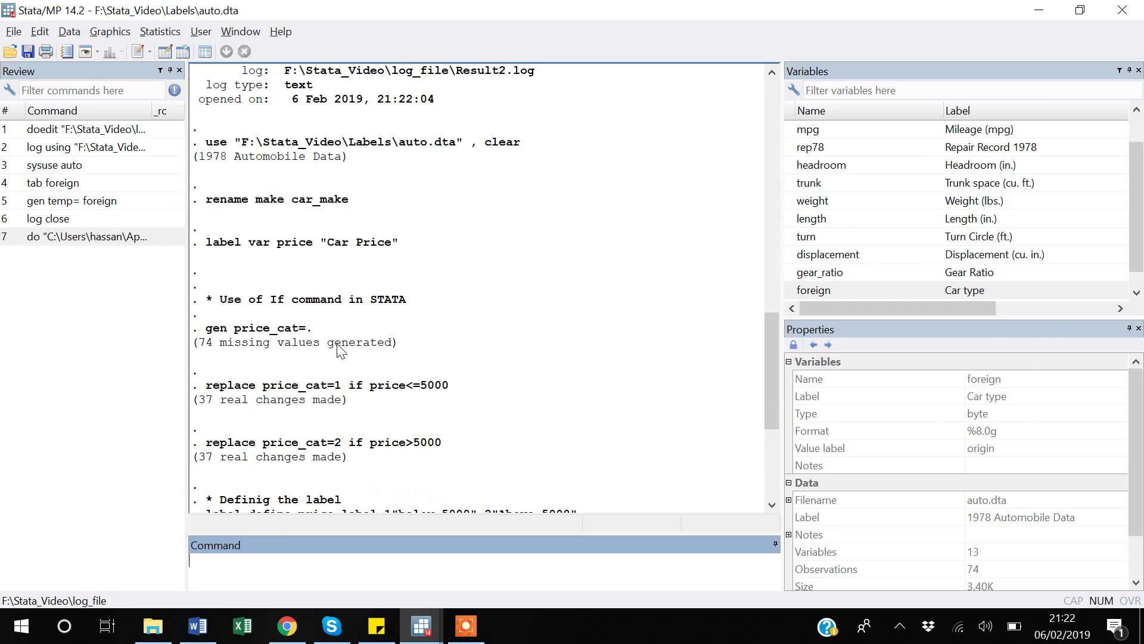
scroll(338, 351, down, 6)
scroll(338, 351, up, 2)
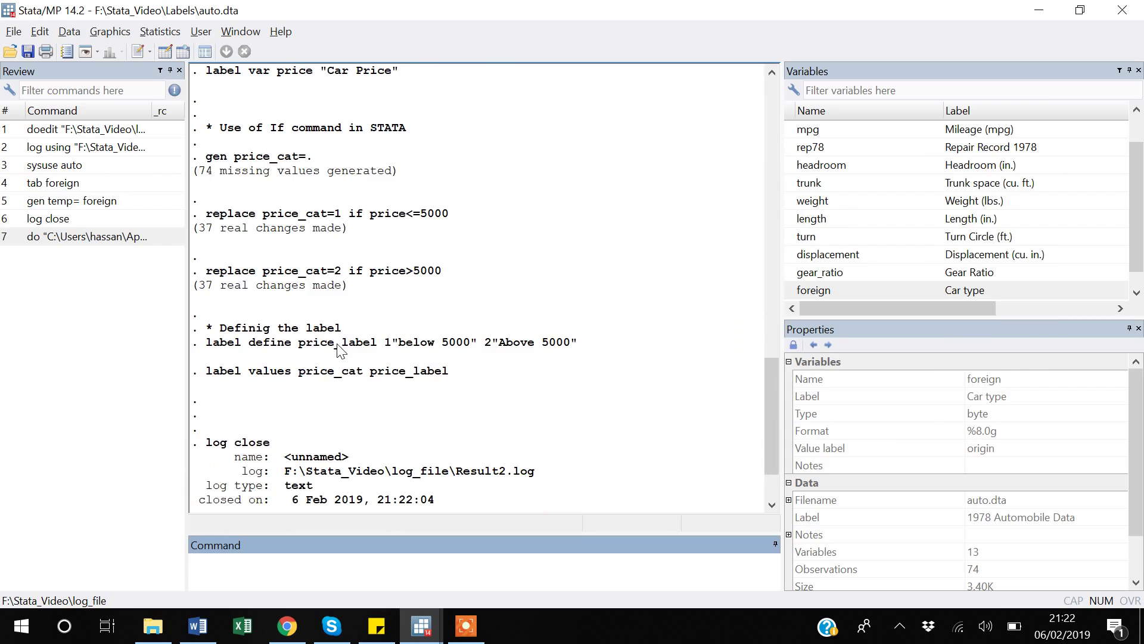
key(alt+Tab)
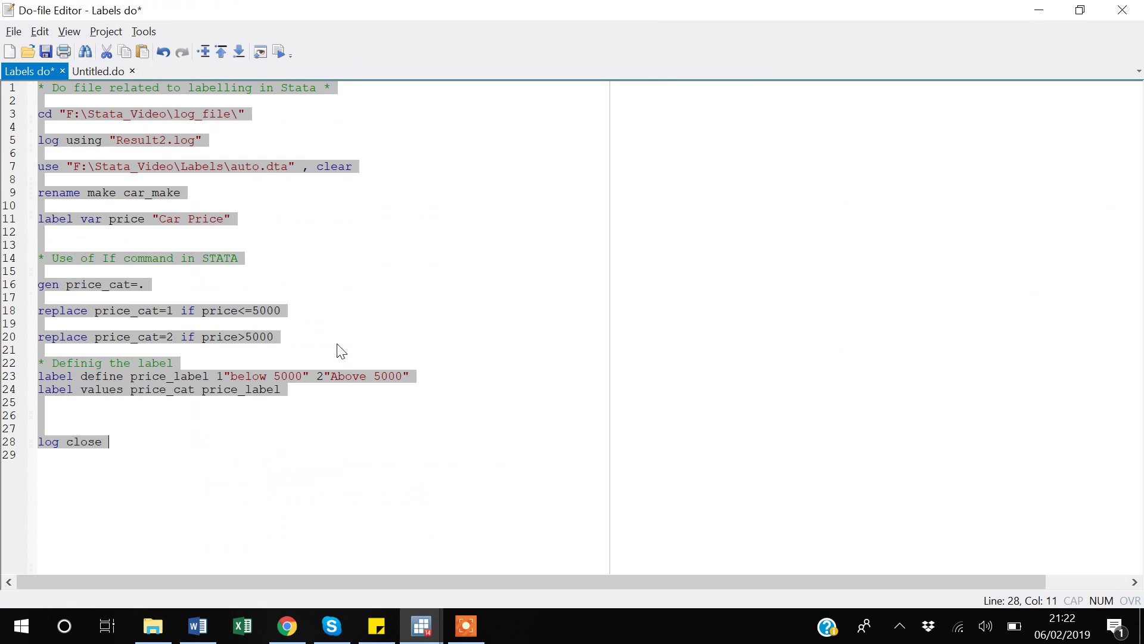
Step: Append ", replace" to the log using command on line 5
click(41, 141)
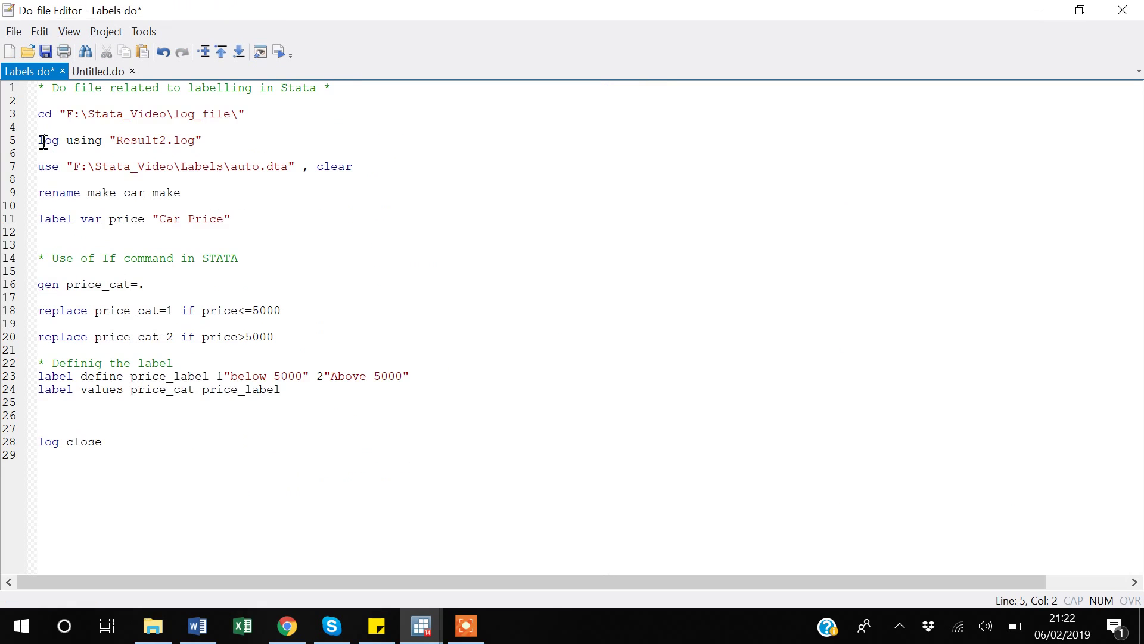
click(212, 140)
text(, replace)
Step: Add tab foreign on line 26, just before log close
click(59, 415)
key(Return)
key(Up)
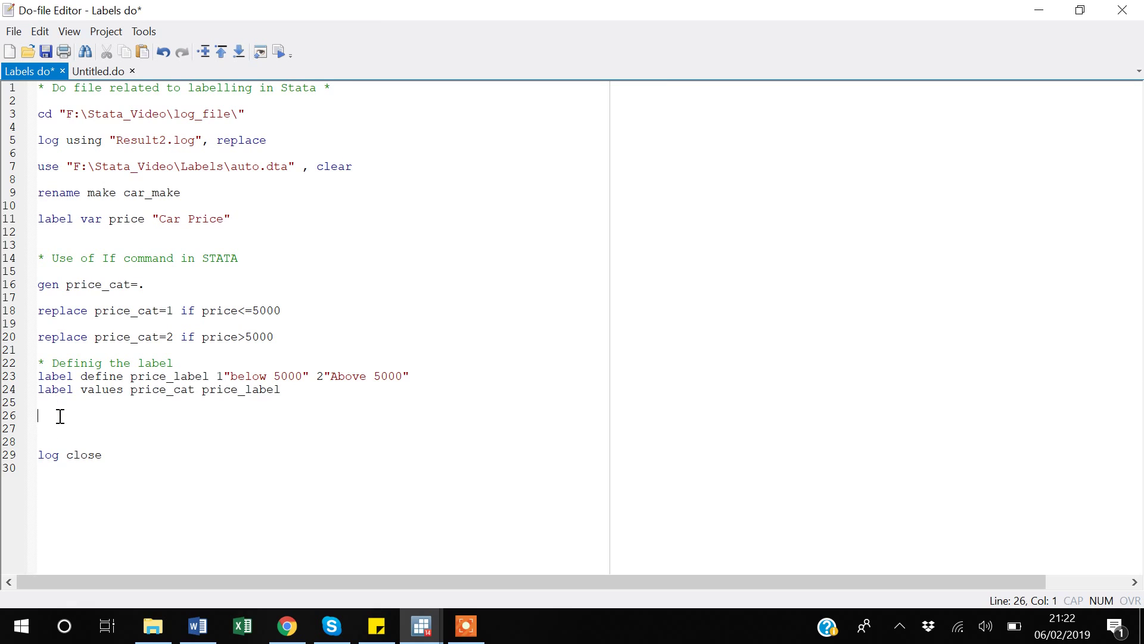
text(tab)
key(alt+Tab)
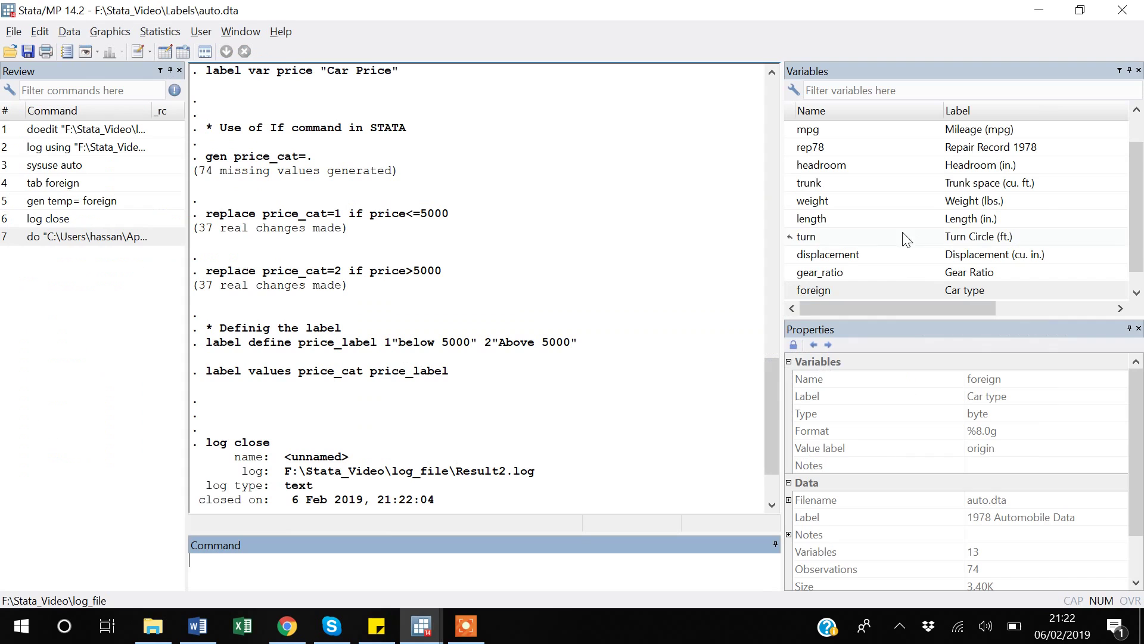
double_click(799, 291)
click(311, 569)
double_click(311, 568)
key(ctrl+c)
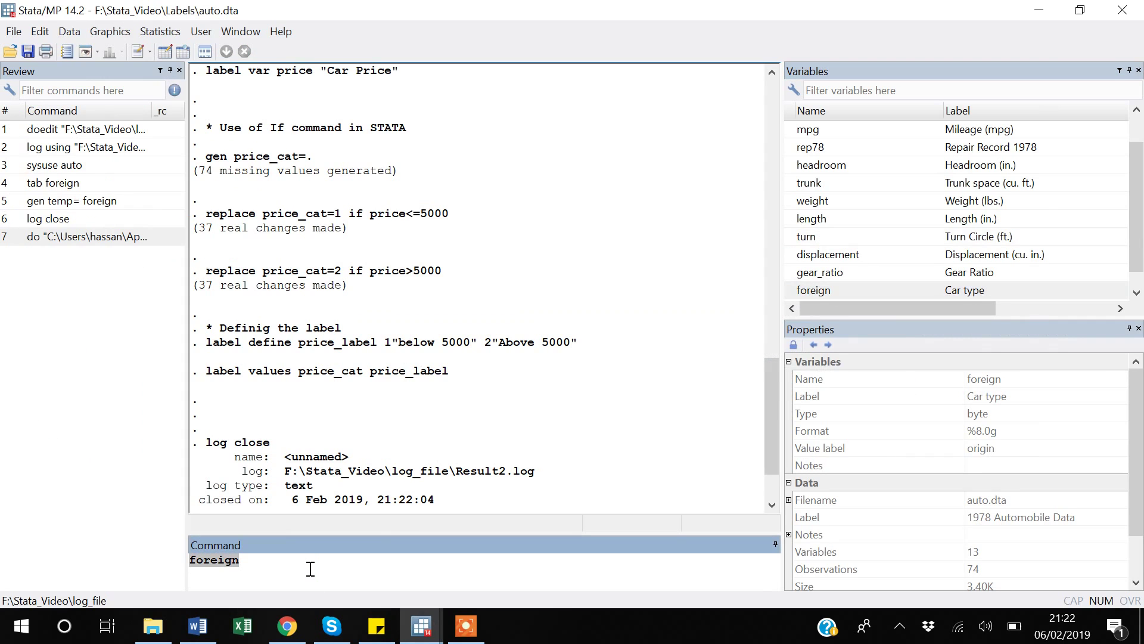
key(alt+Tab)
key(ctrl+v)
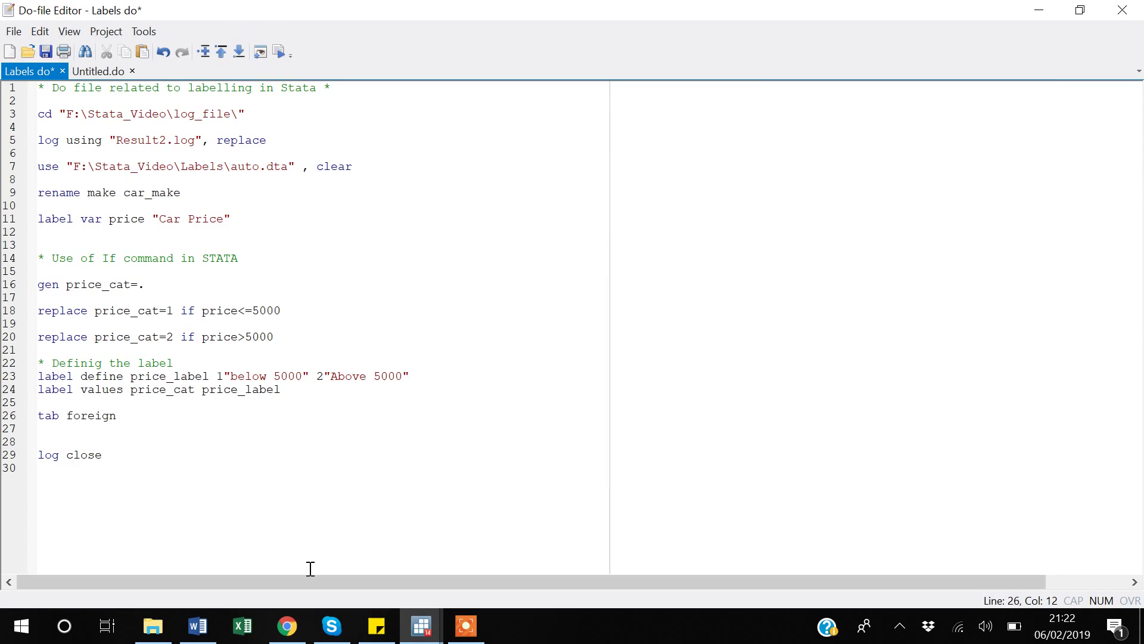
Step: Save the do-file and rerun all of it with Ctrl+A and Ctrl+D
click(67, 474)
key(ctrl+s)
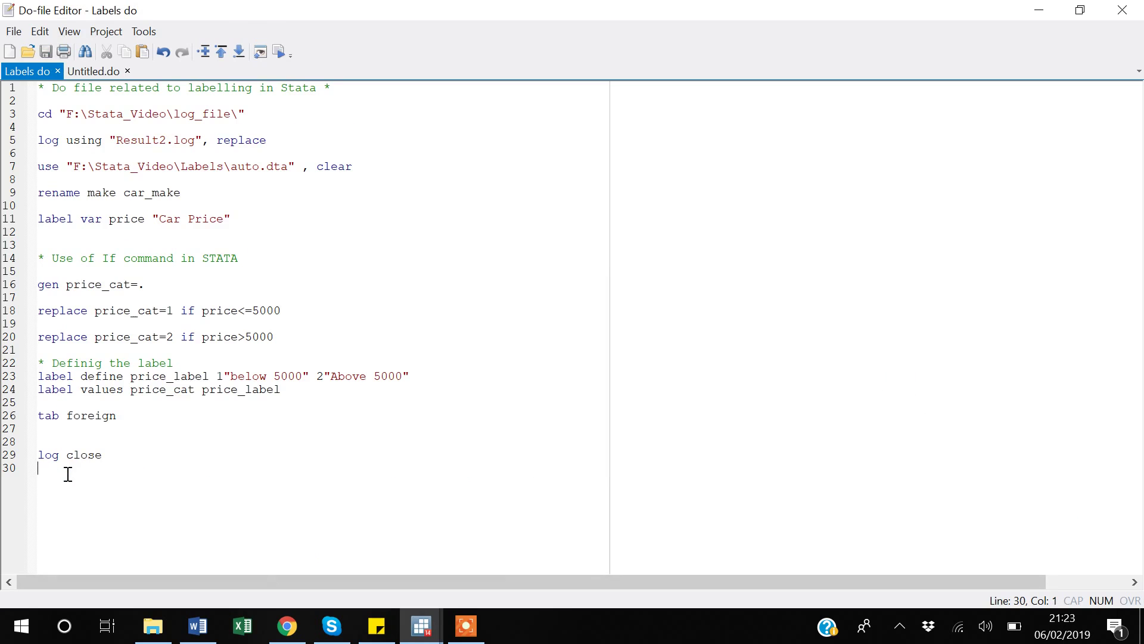
key(ctrl+a)
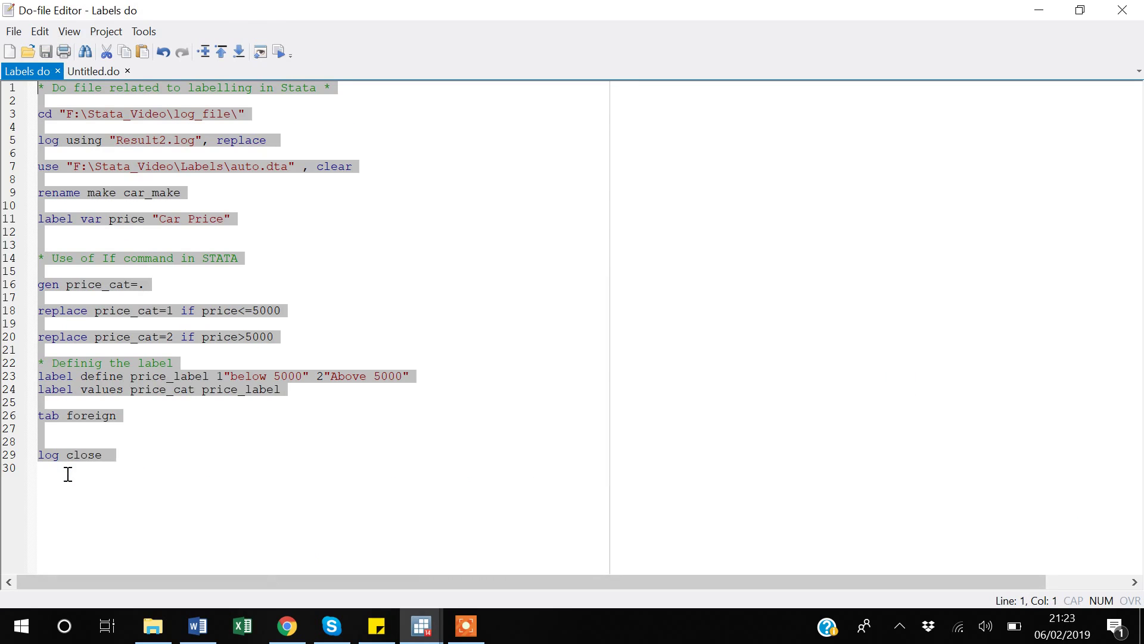
key(ctrl+d)
key(alt+Tab)
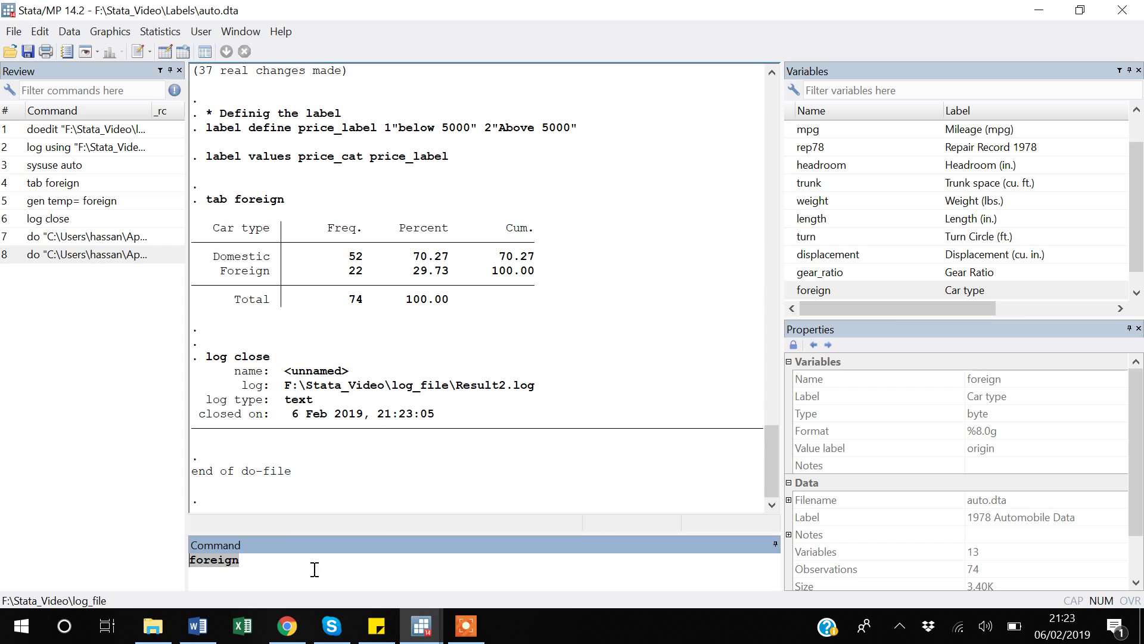
key(BackSpace)
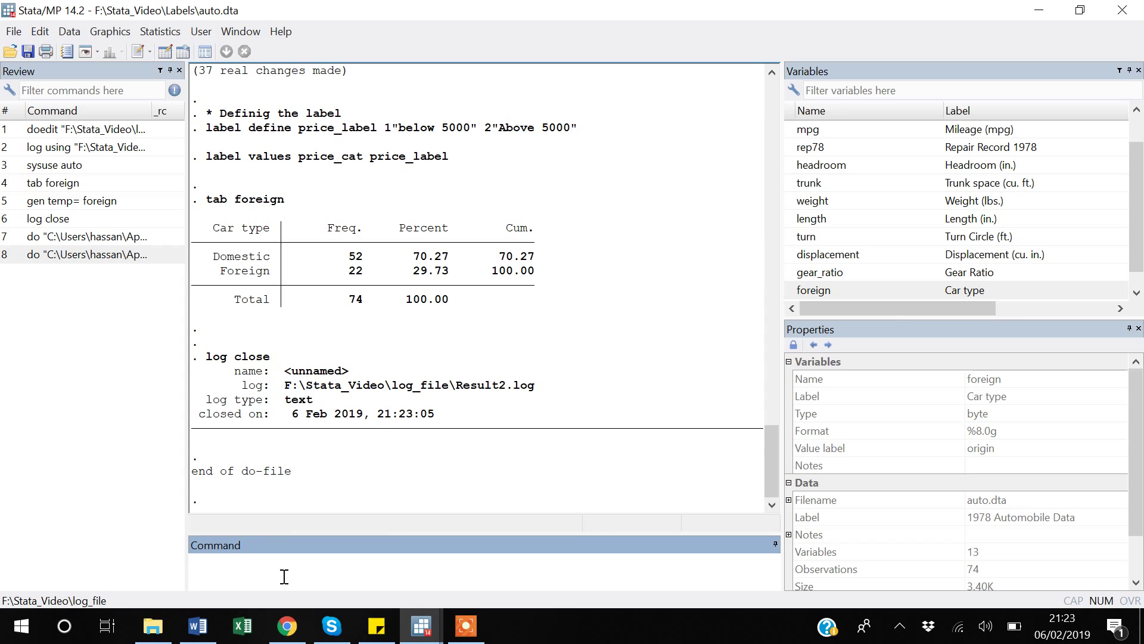
Step: Show the log_file folder and select the new Result2 log
mouse_move(158, 633)
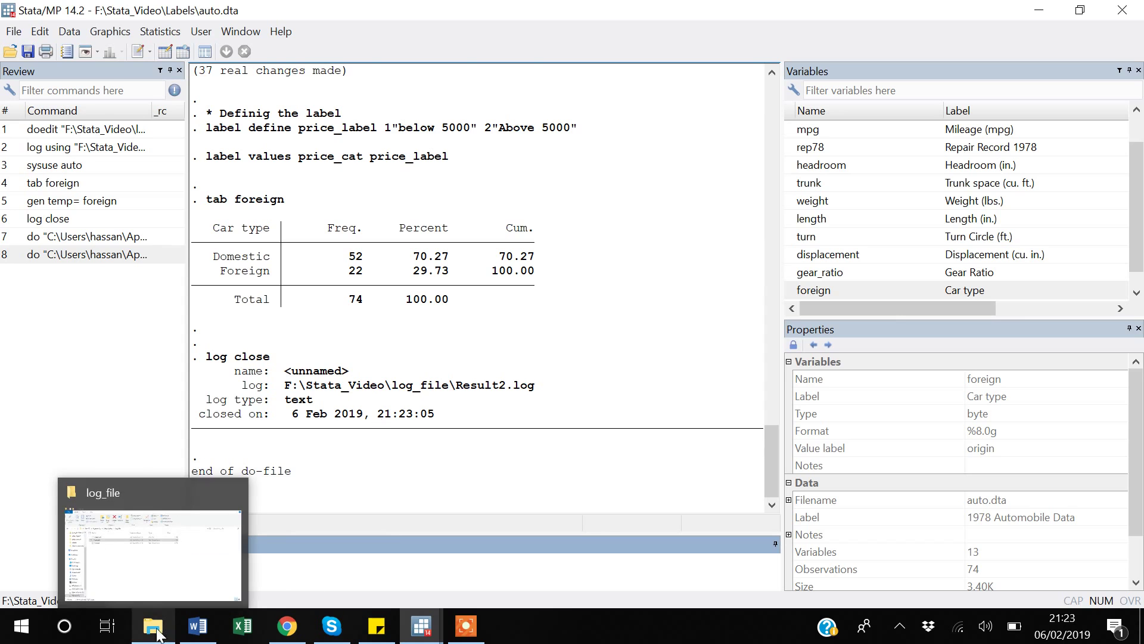
click(190, 516)
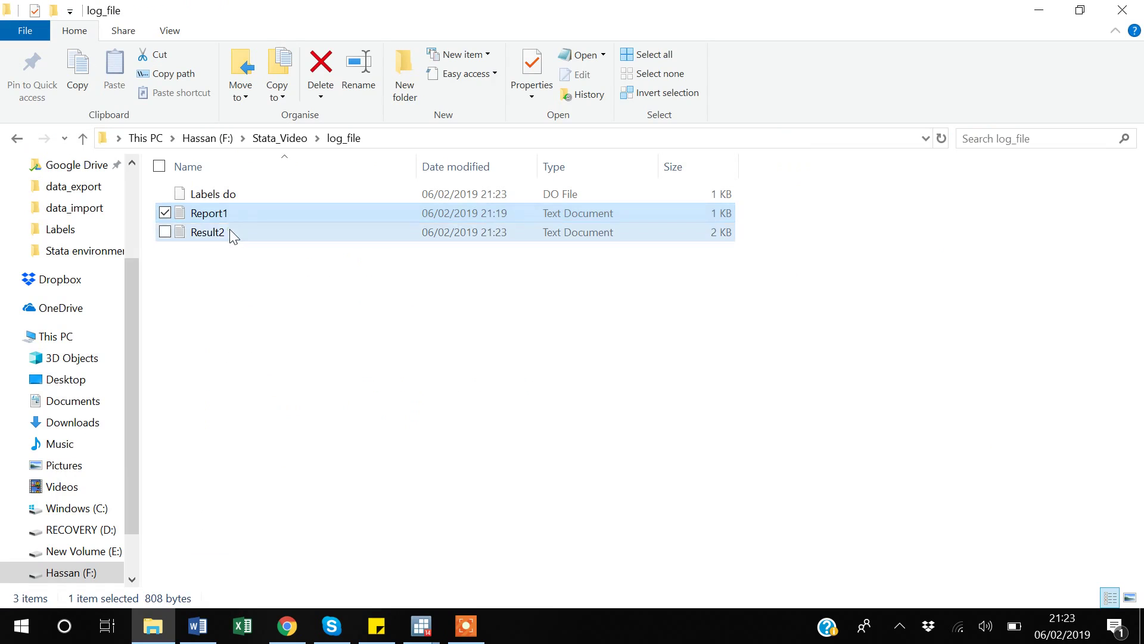
click(233, 237)
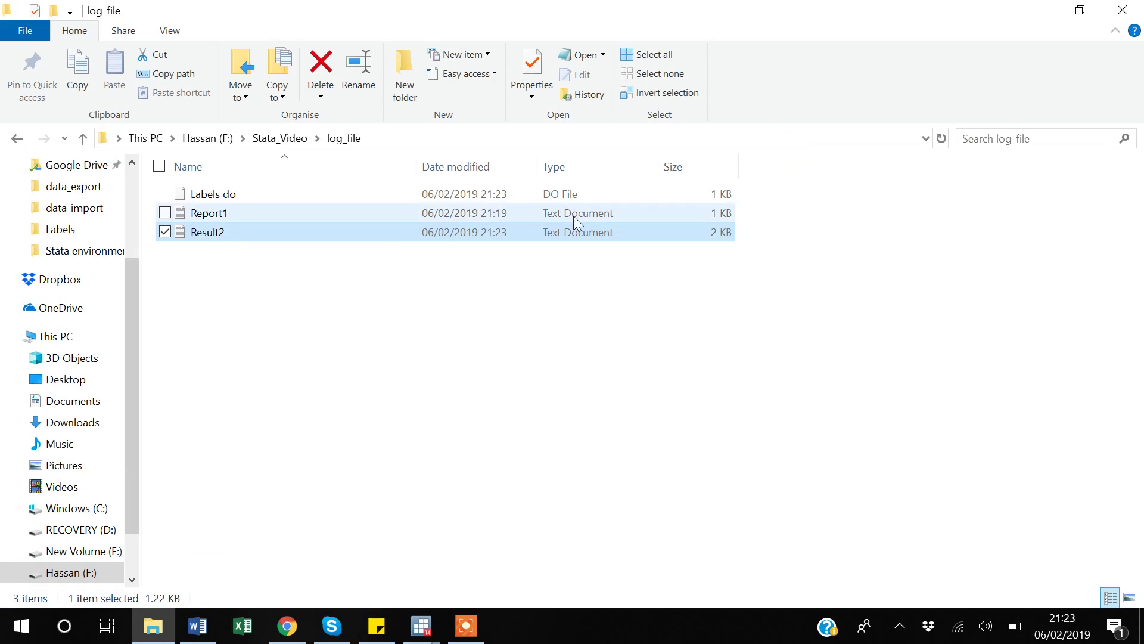
Step: Open Result2.log in Notepad, read down to the tab foreign table and log close, then close it
key(Return)
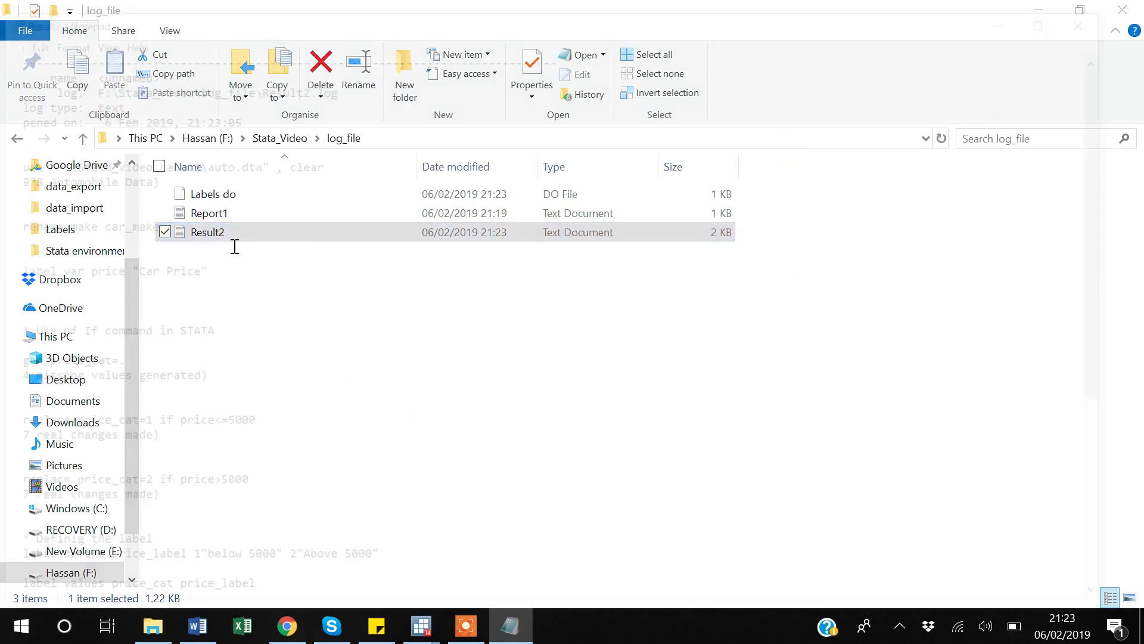
scroll(235, 246, down, 8)
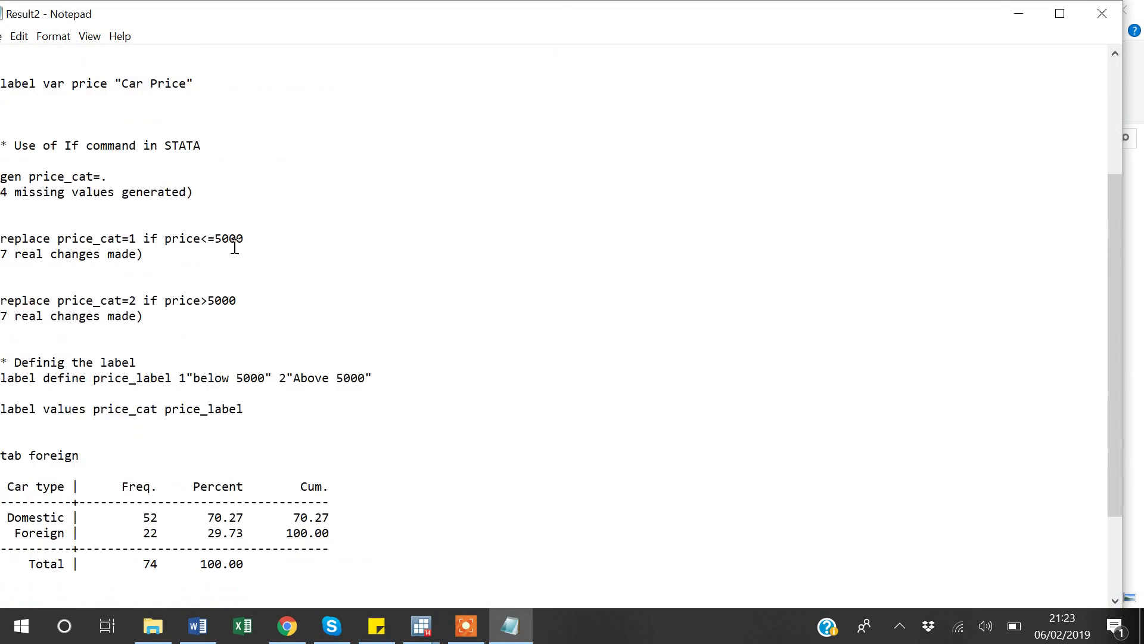
scroll(235, 246, up, 8)
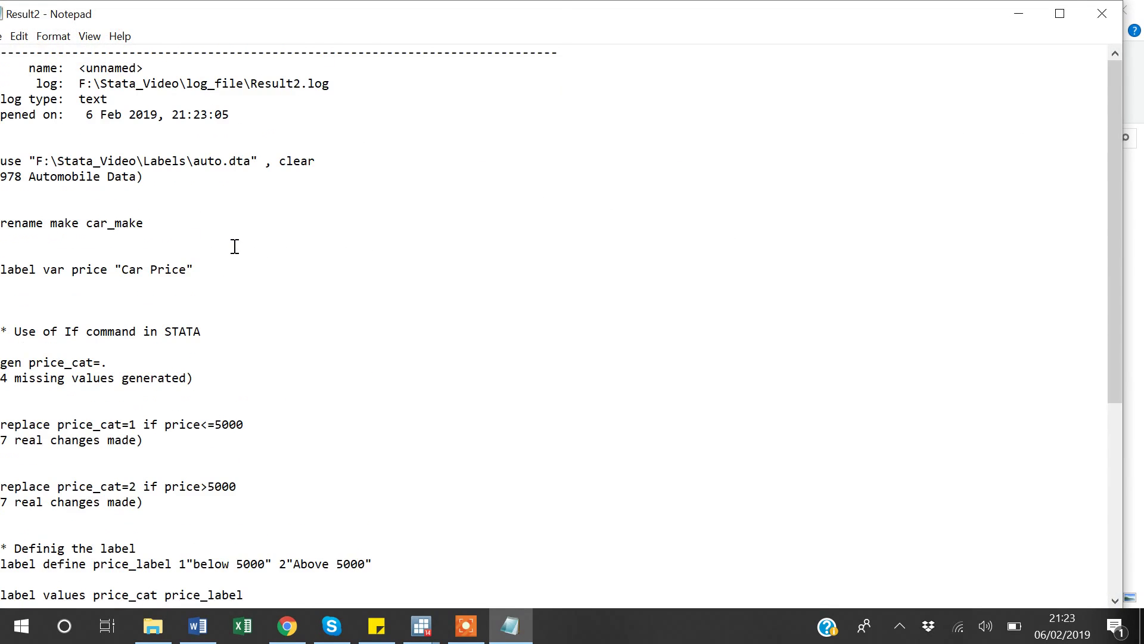
scroll(235, 246, down, 2)
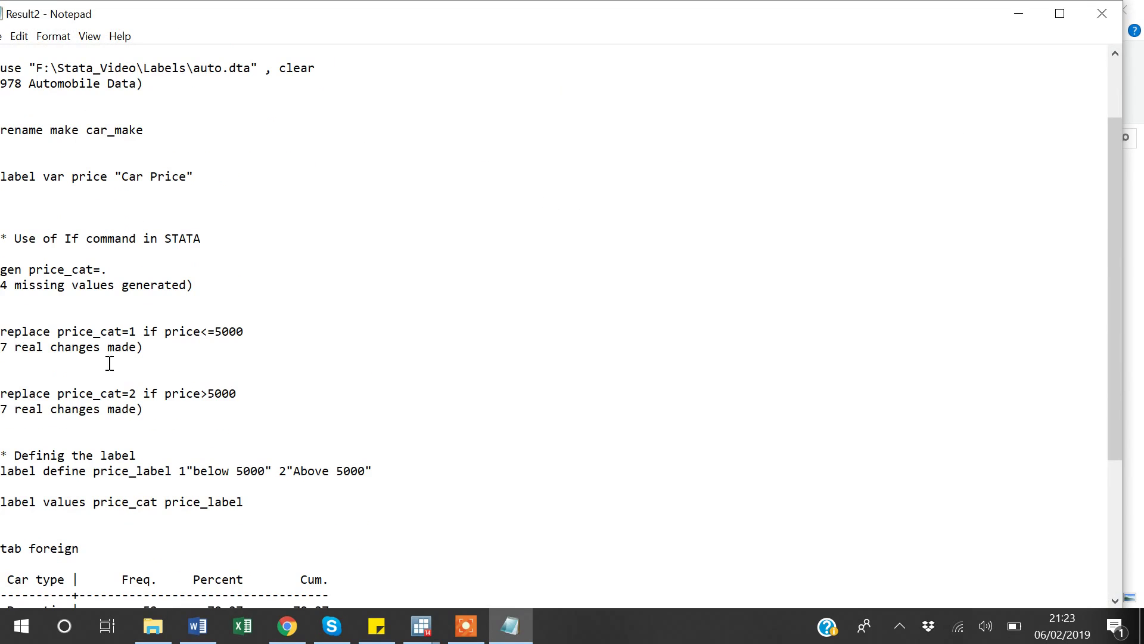
scroll(232, 369, down, 5)
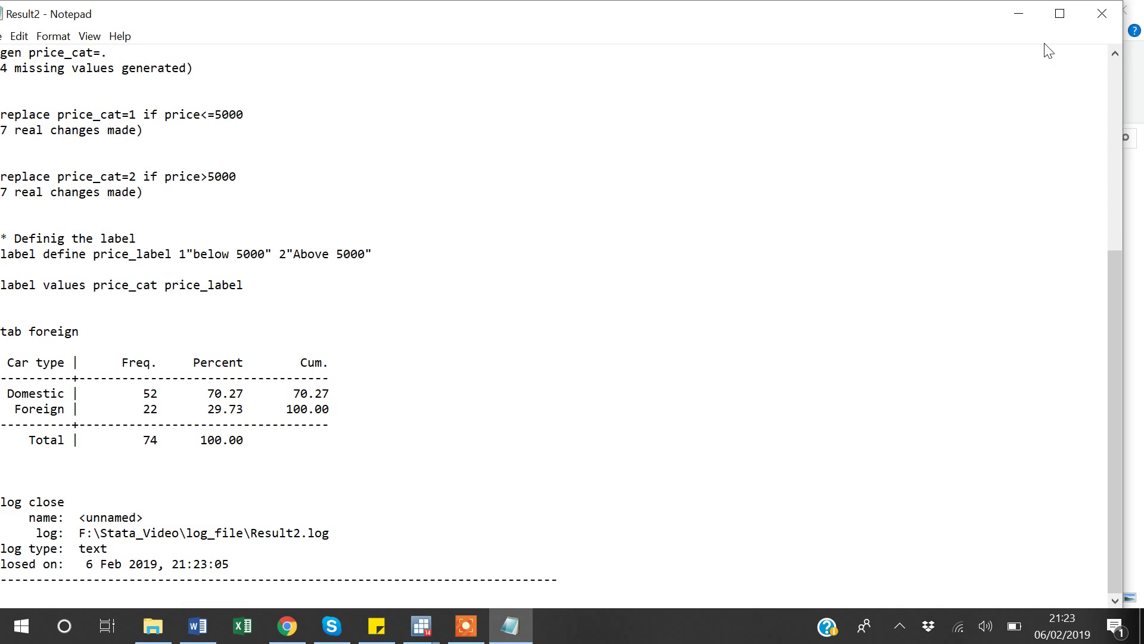
click(1098, 17)
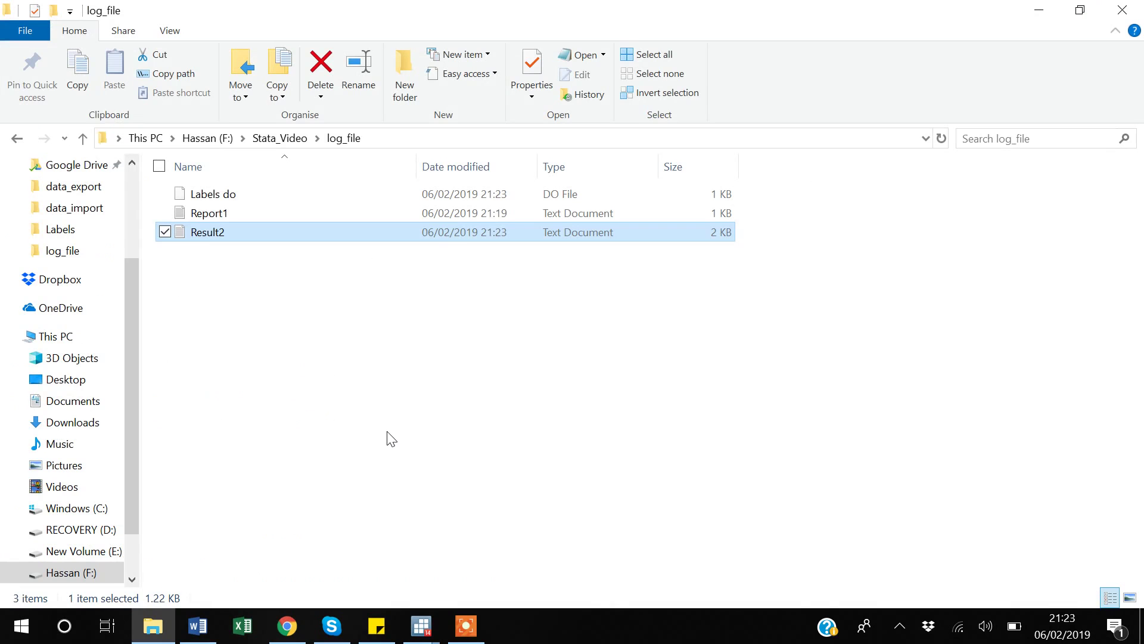
Step: Bring the main Stata/MP window with the finished do-file output back to the front
click(421, 623)
click(315, 565)
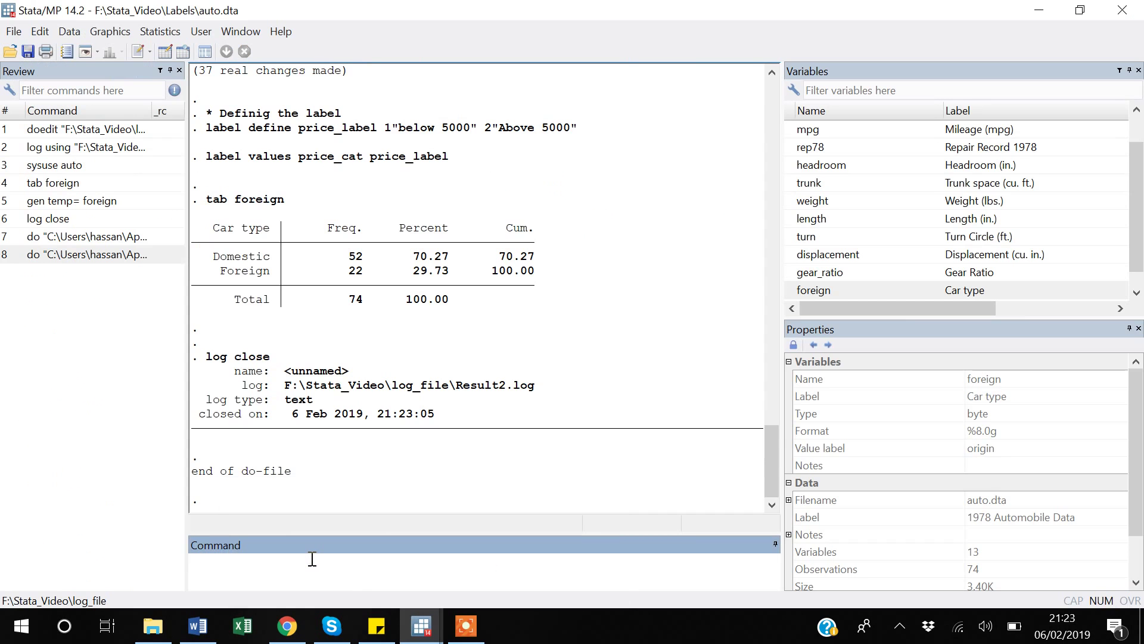